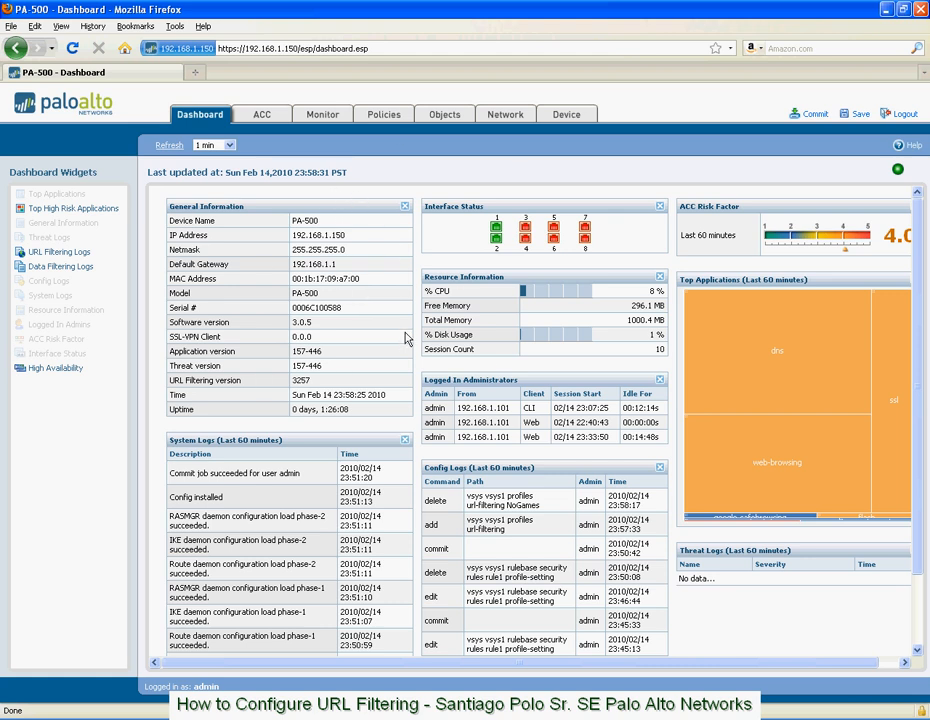
From the security policy's rule1, start a new URL filtering profile for the rule and name it NoGames.
left_click(384, 120)
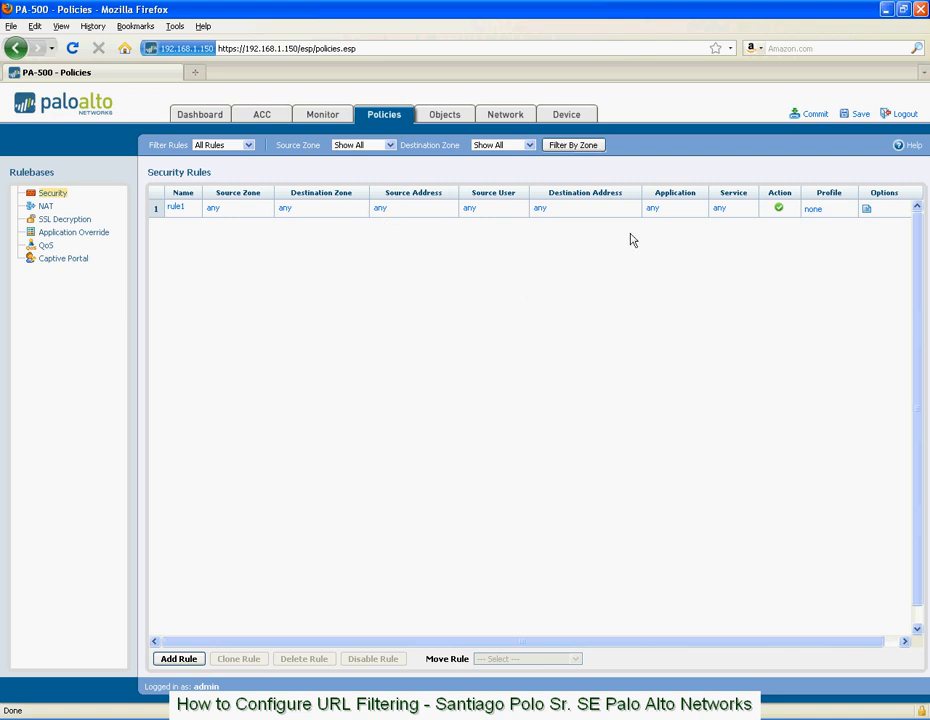
left_click(815, 212)
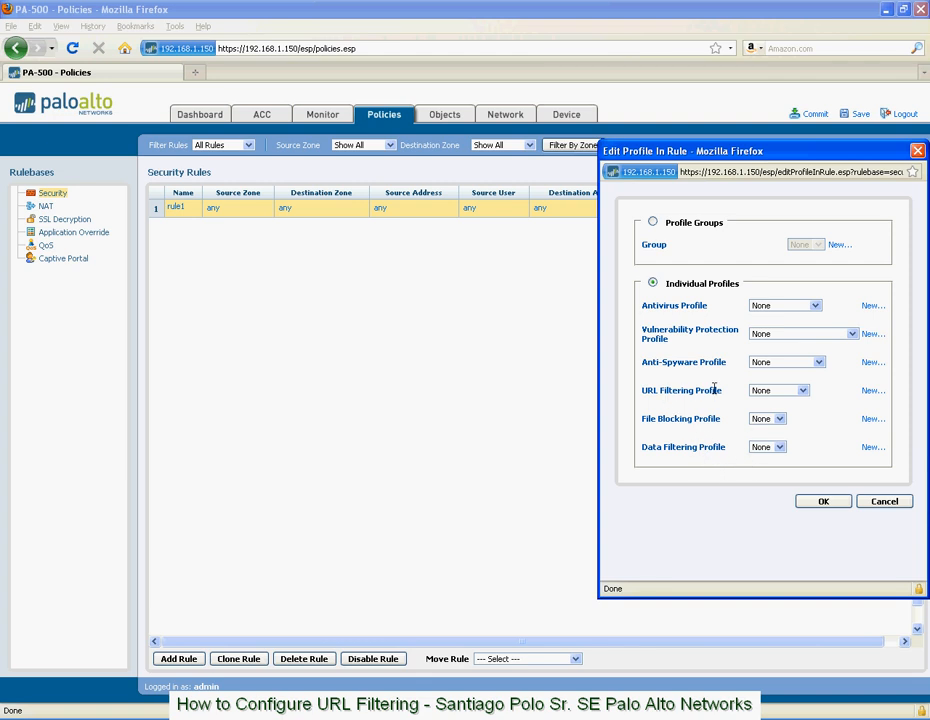
left_click(802, 392)
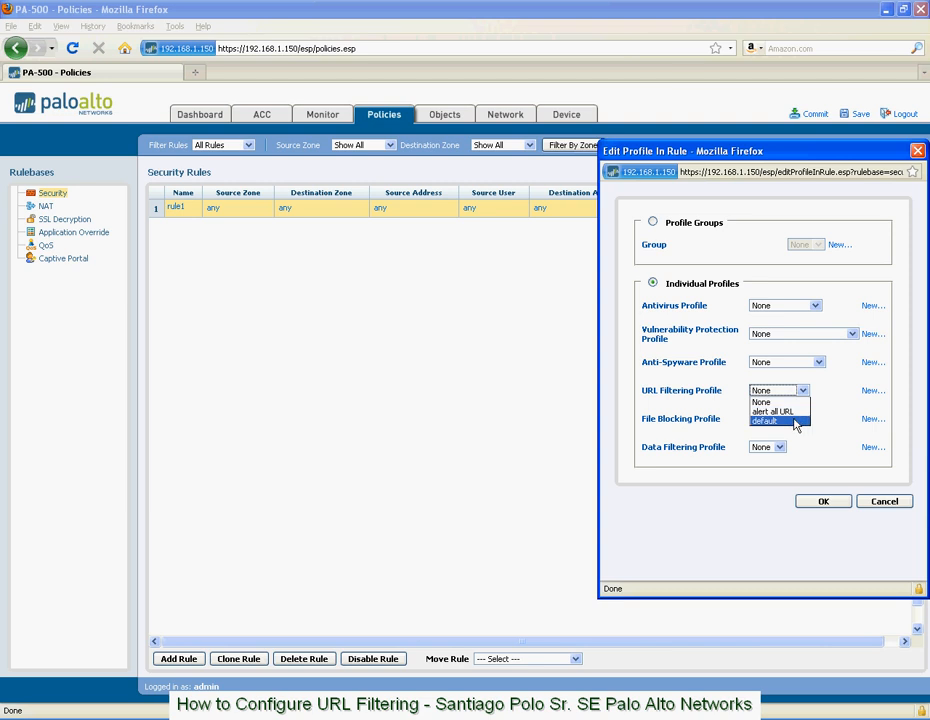
left_click(828, 417)
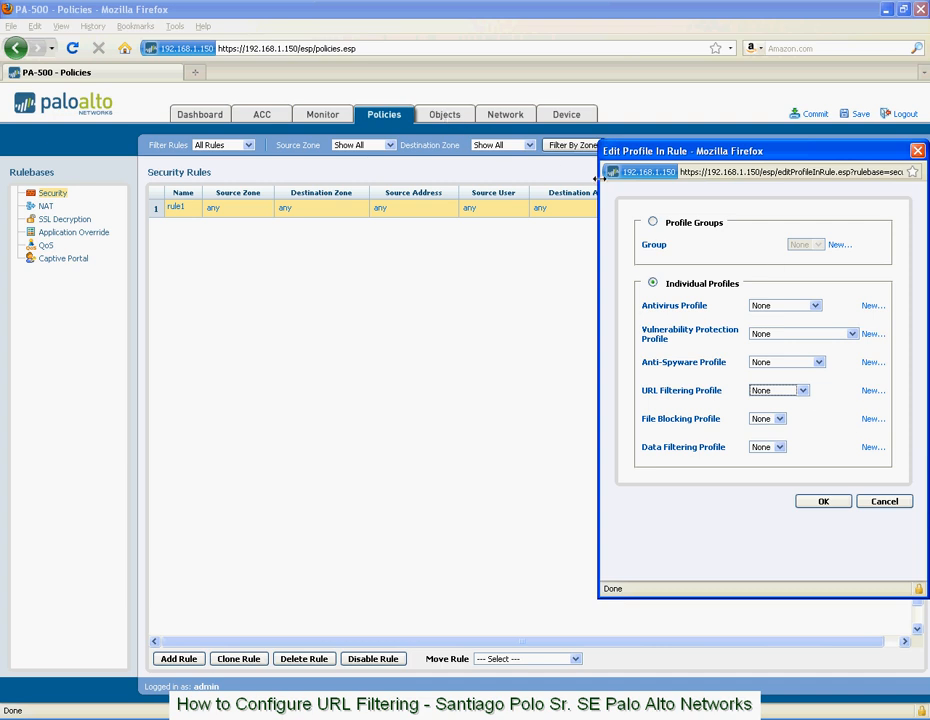
left_click(872, 394)
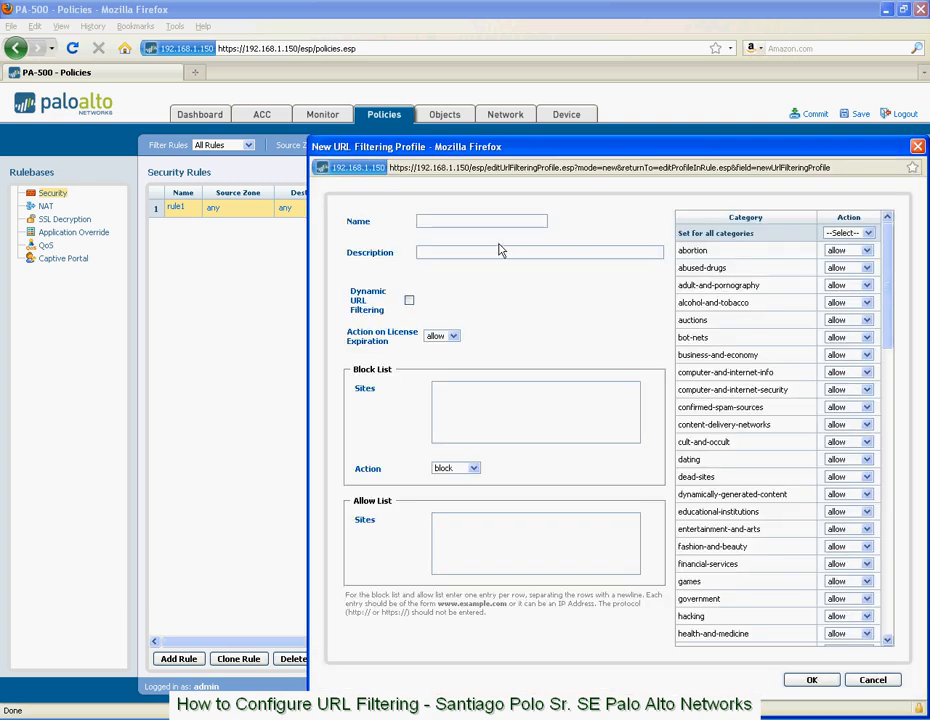
left_click(491, 222)
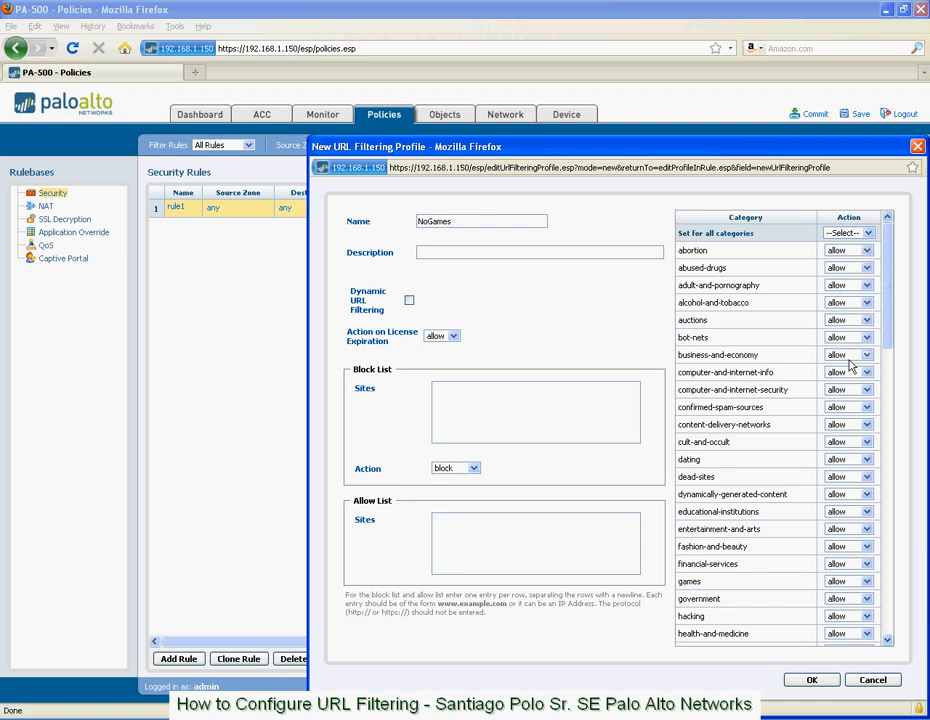
Set the action for all URL categories in the profile to block.
left_click(866, 250)
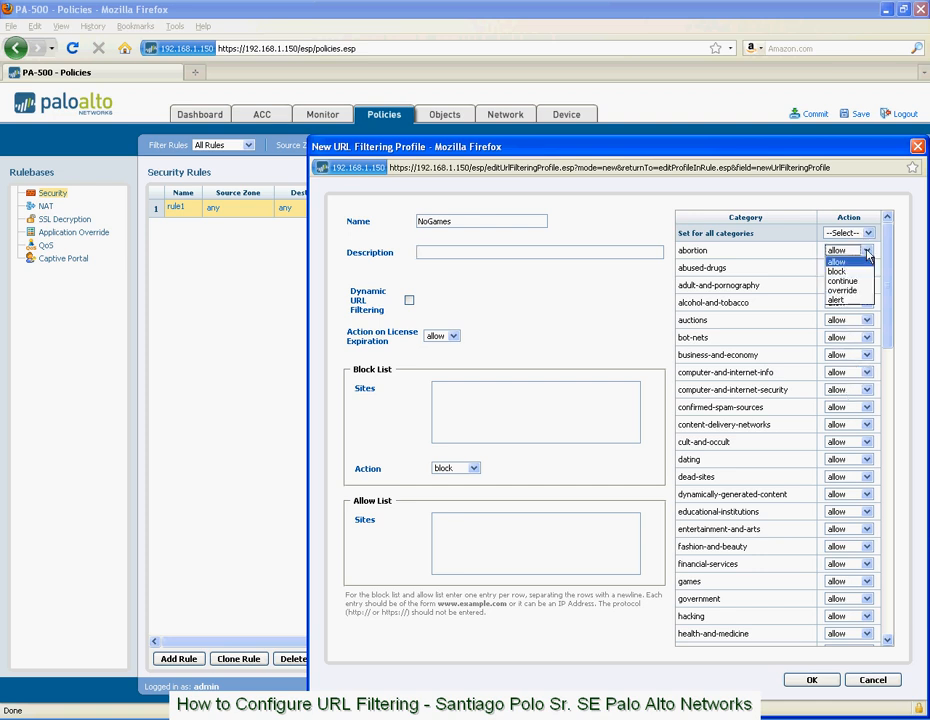
left_click(867, 237)
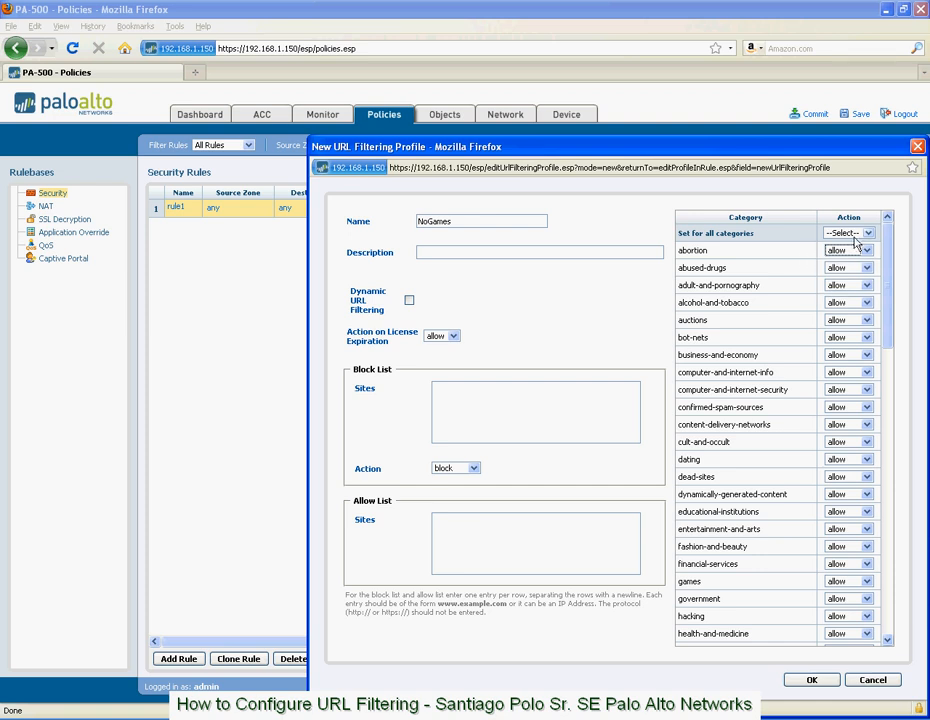
left_click(868, 234)
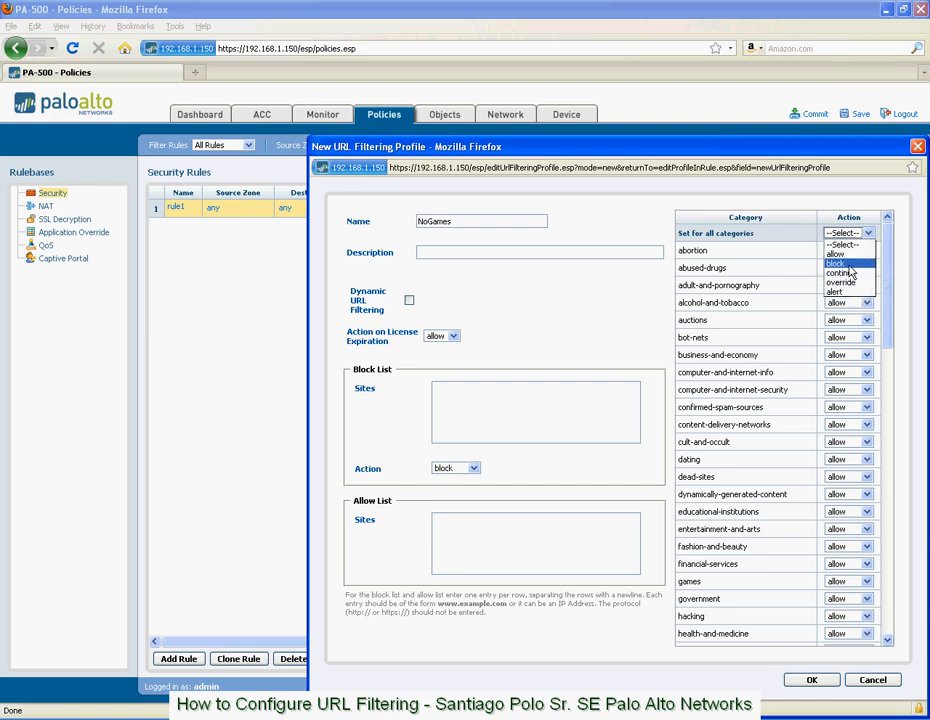
left_click(838, 263)
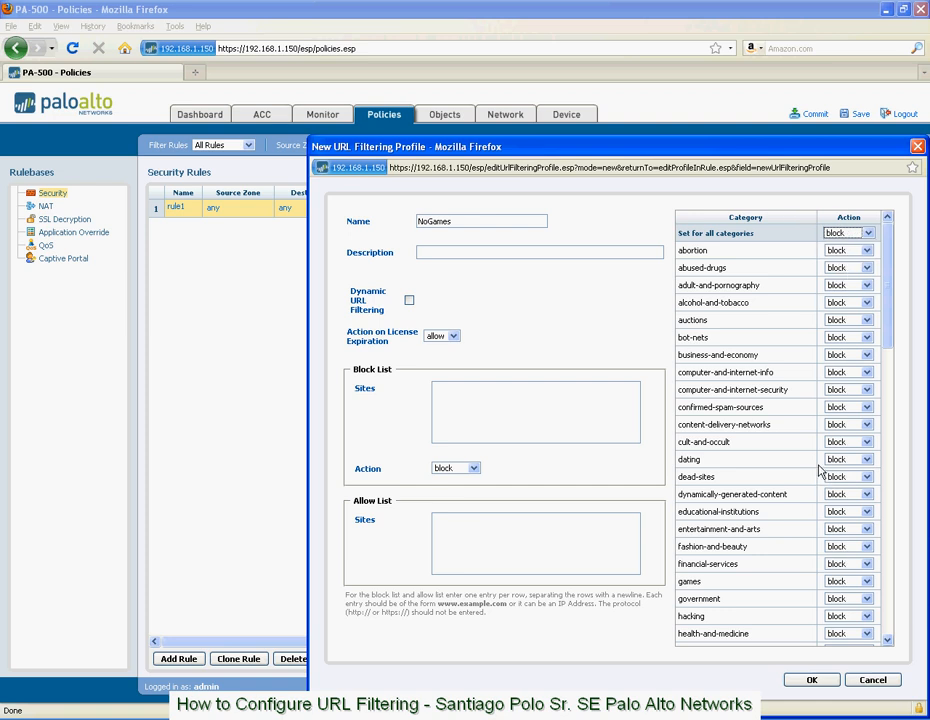
Set all URL categories to allow, except the games category, which gets the block action.
left_click(868, 235)
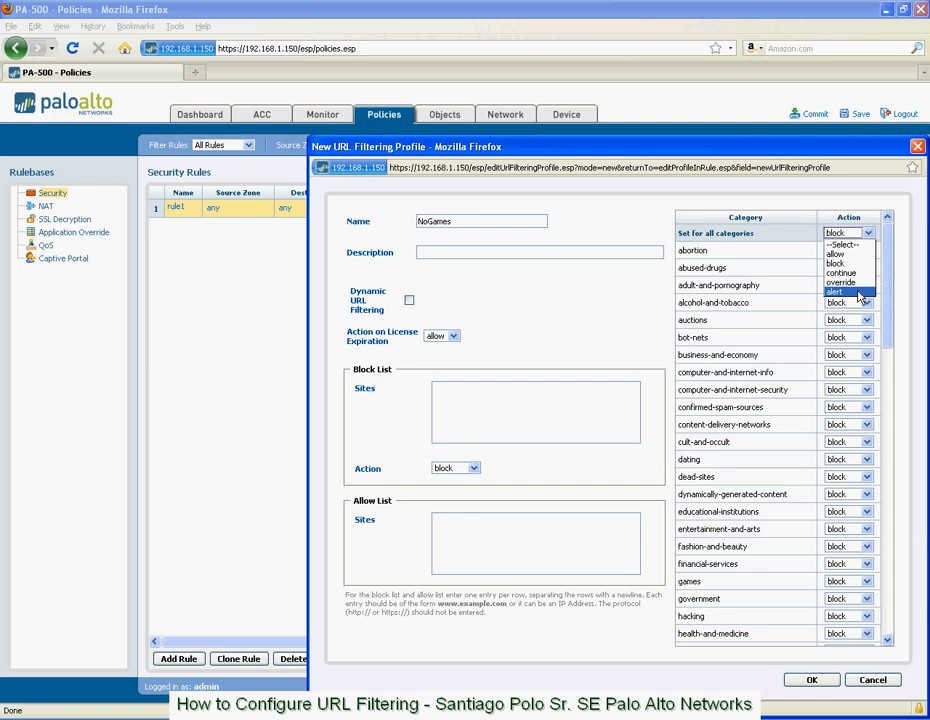
left_click(857, 254)
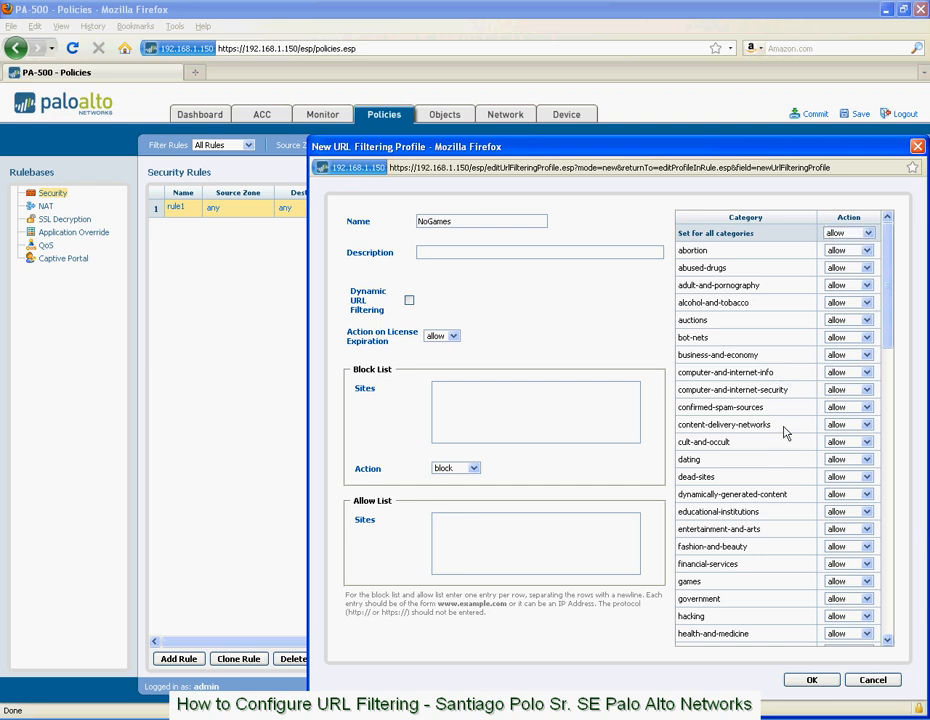
scroll(730, 490, "down", 1)
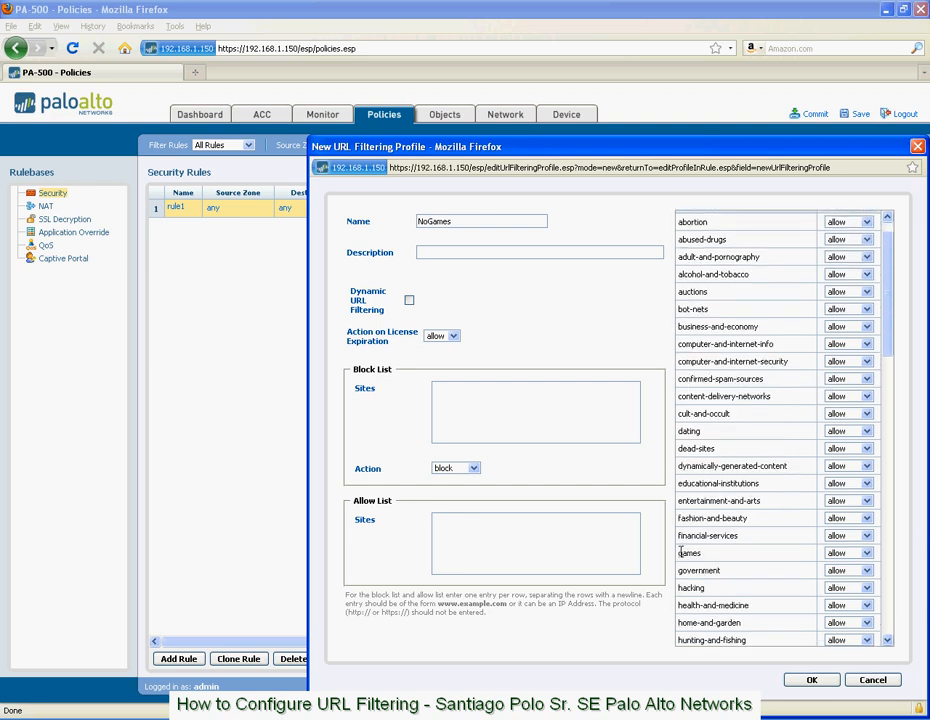
left_click(850, 553)
left_click(857, 575)
left_click(409, 300)
left_click(503, 410)
type("www.")
type("mybadsite.")
type(".goog")
type("site.com")
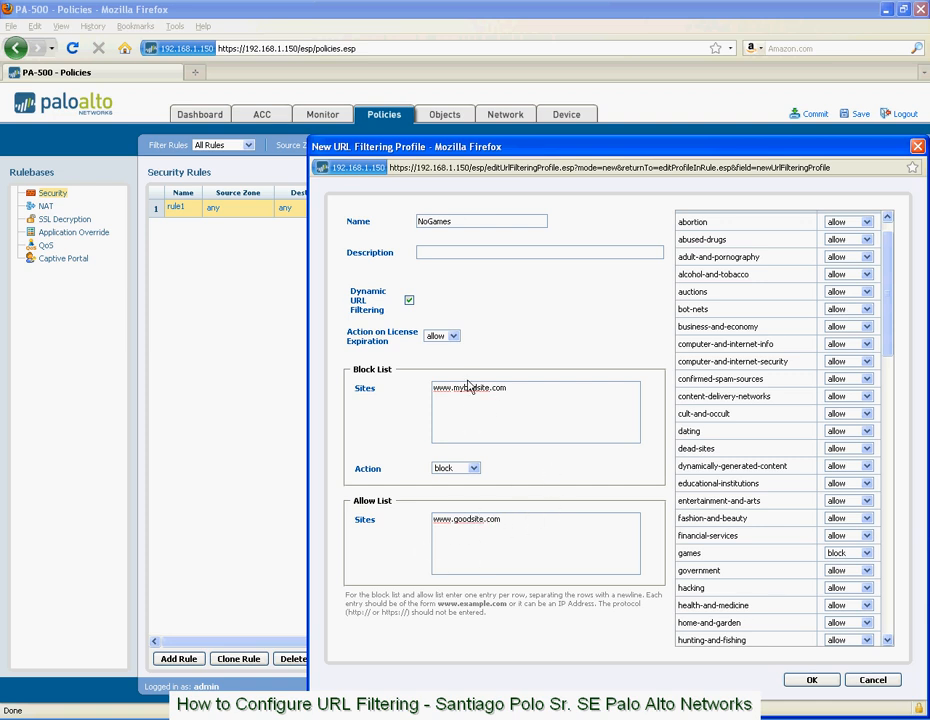
left_click(474, 468)
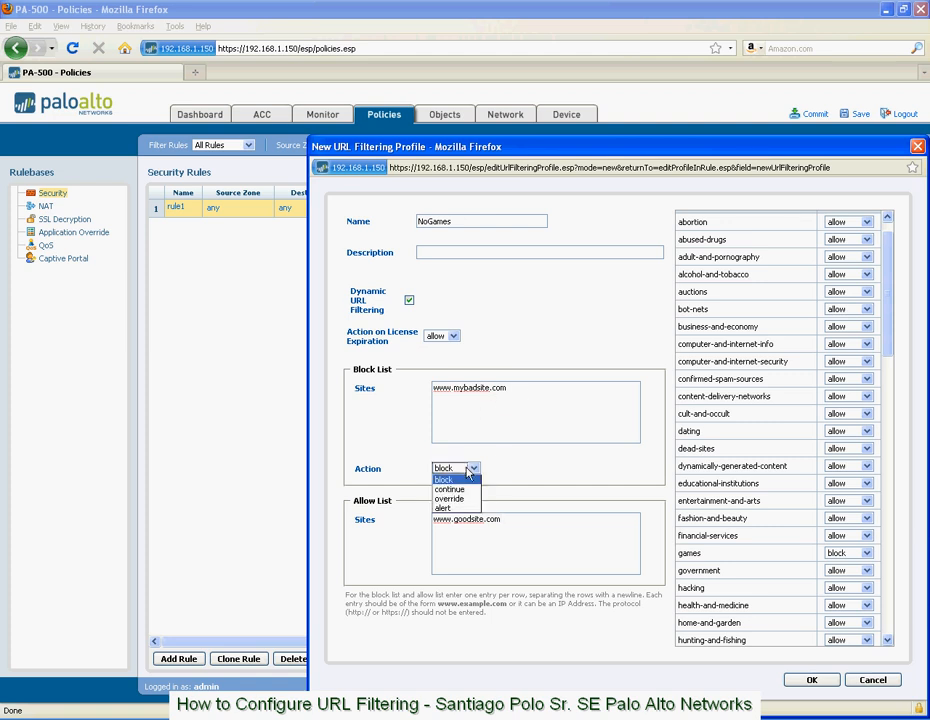
left_click(463, 480)
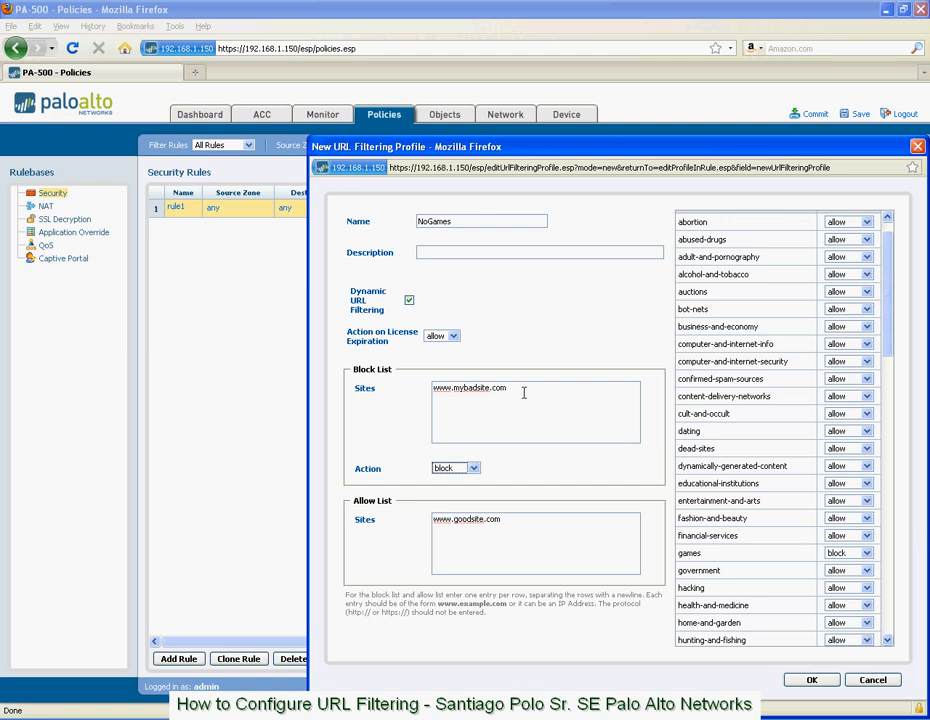
left_click_drag(524, 391, 410, 394)
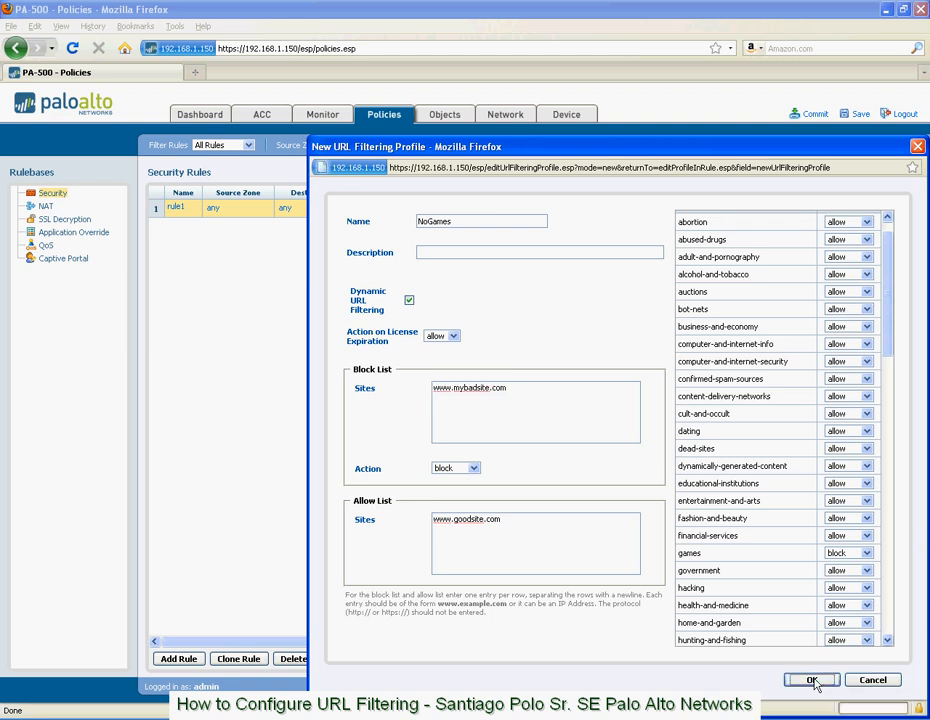
Save the NoGames profile onto rule1 and commit the configuration.
left_click(812, 680)
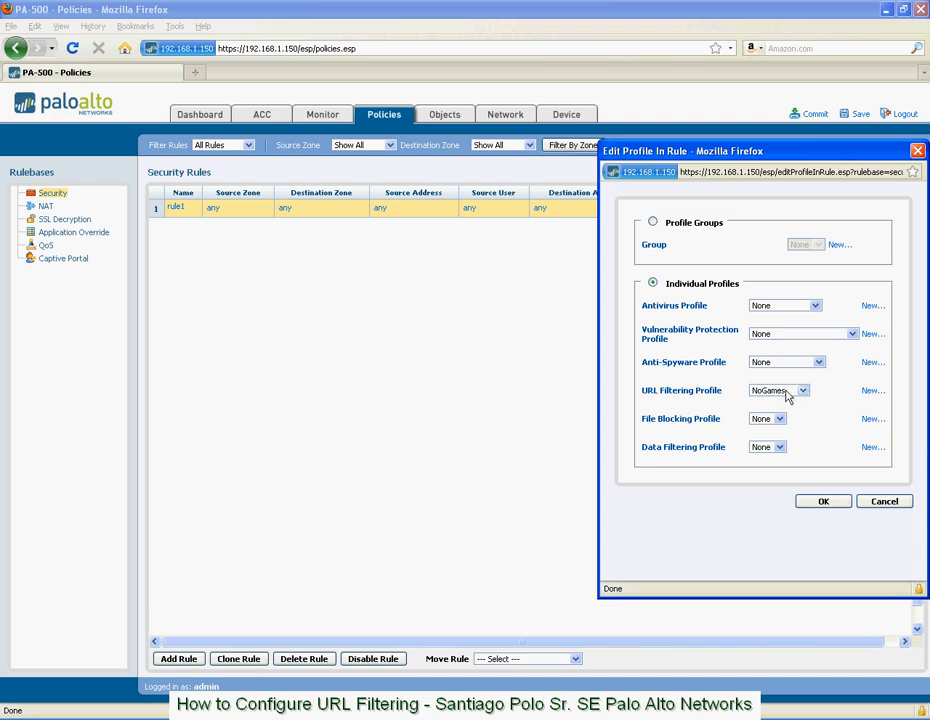
left_click(822, 503)
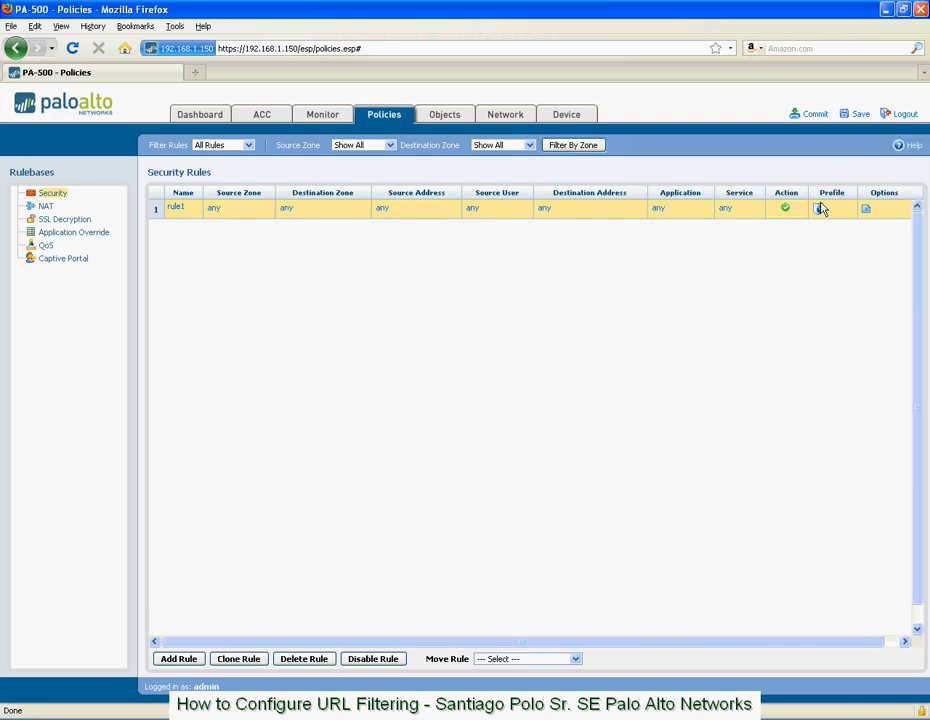
mouse_move(819, 213)
left_click(815, 116)
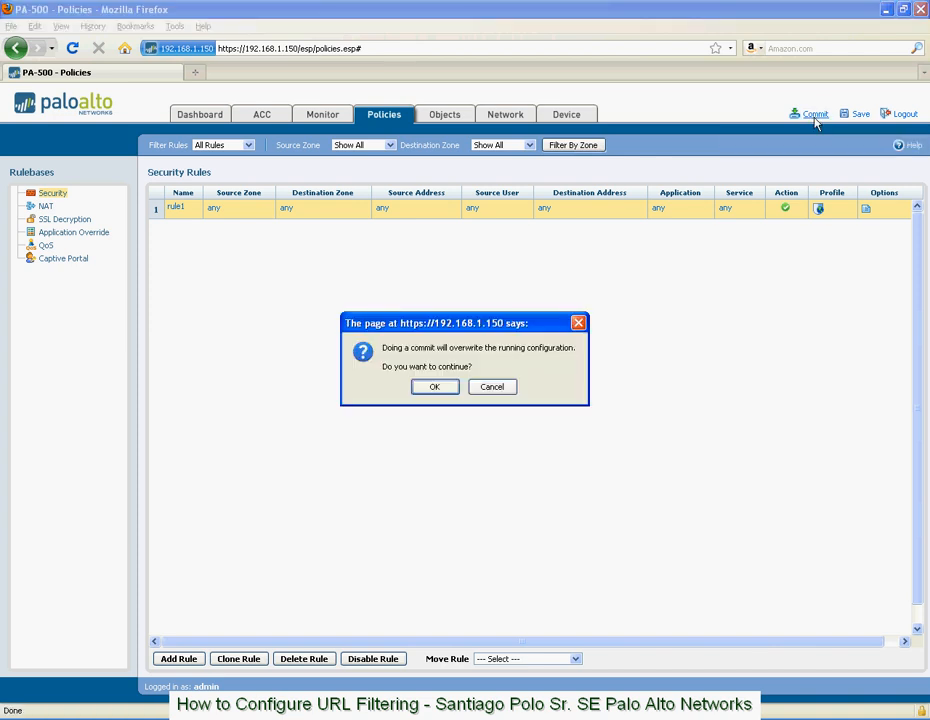
left_click(435, 388)
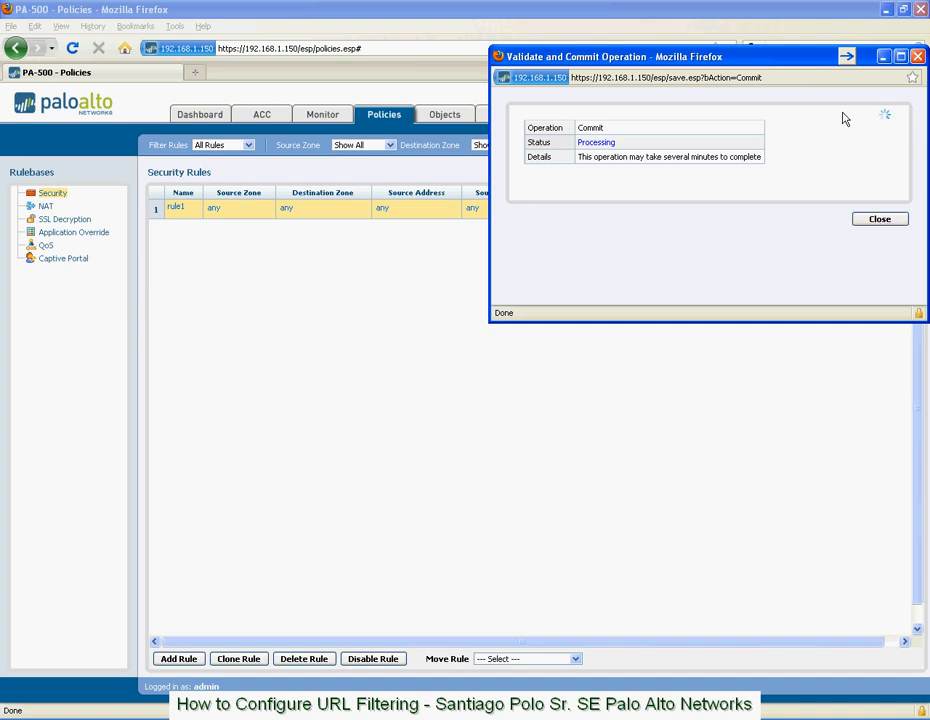
left_click(652, 33)
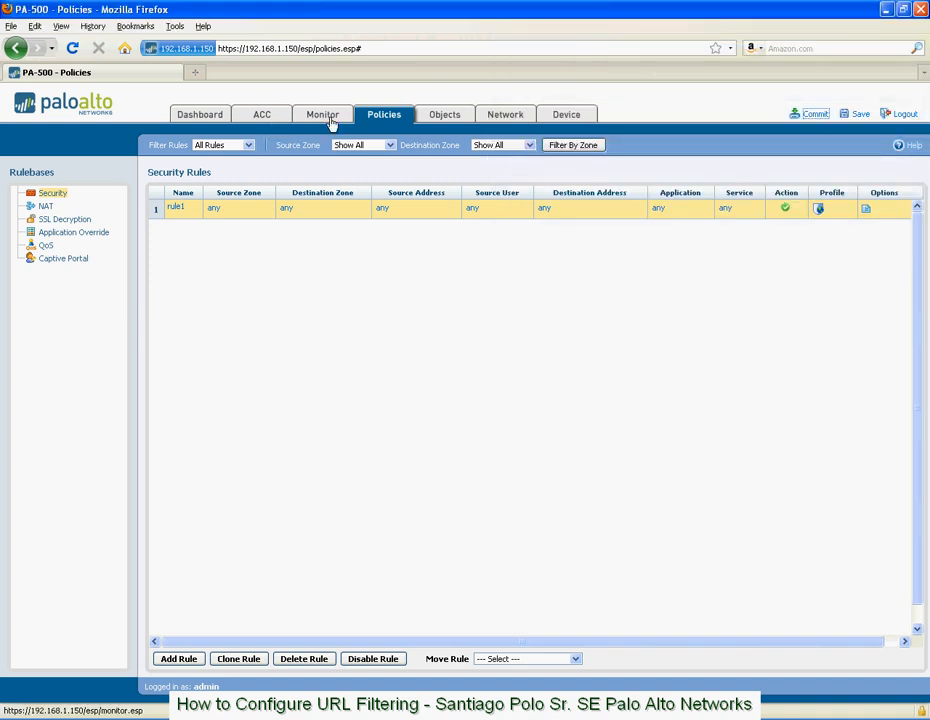
View the device's response pages and the file import for the URL Filtering Block Page, cancelling without choosing a file.
left_click(566, 118)
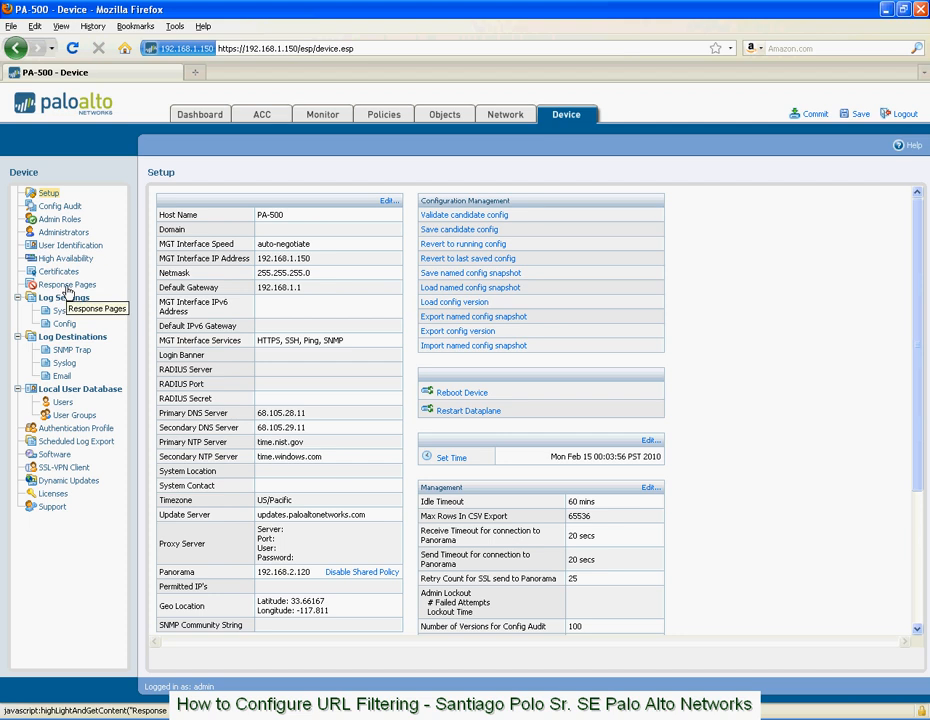
left_click(65, 286)
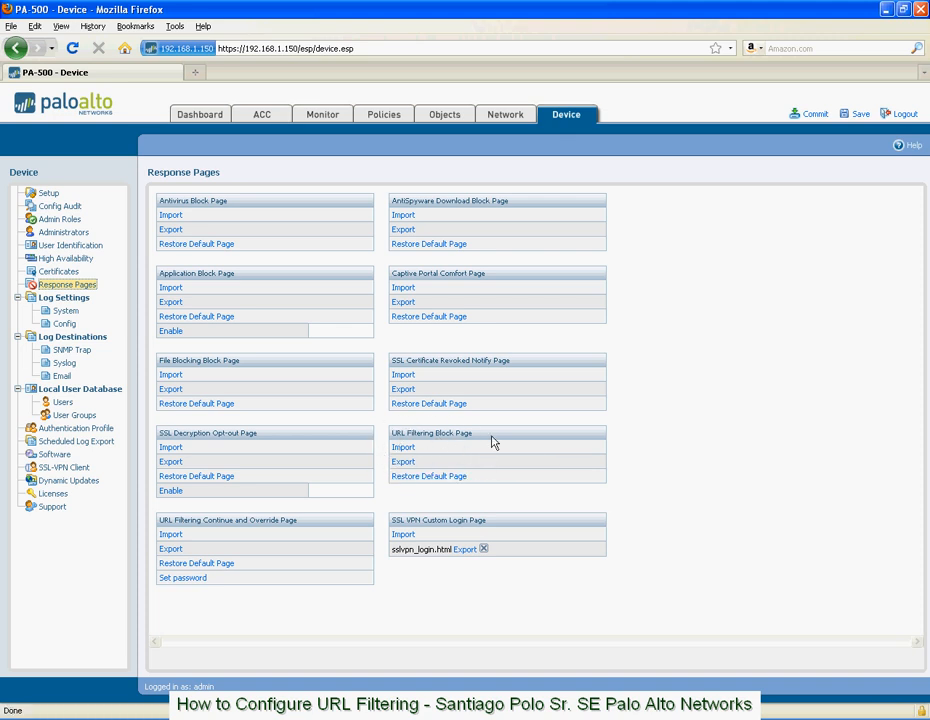
left_click(406, 451)
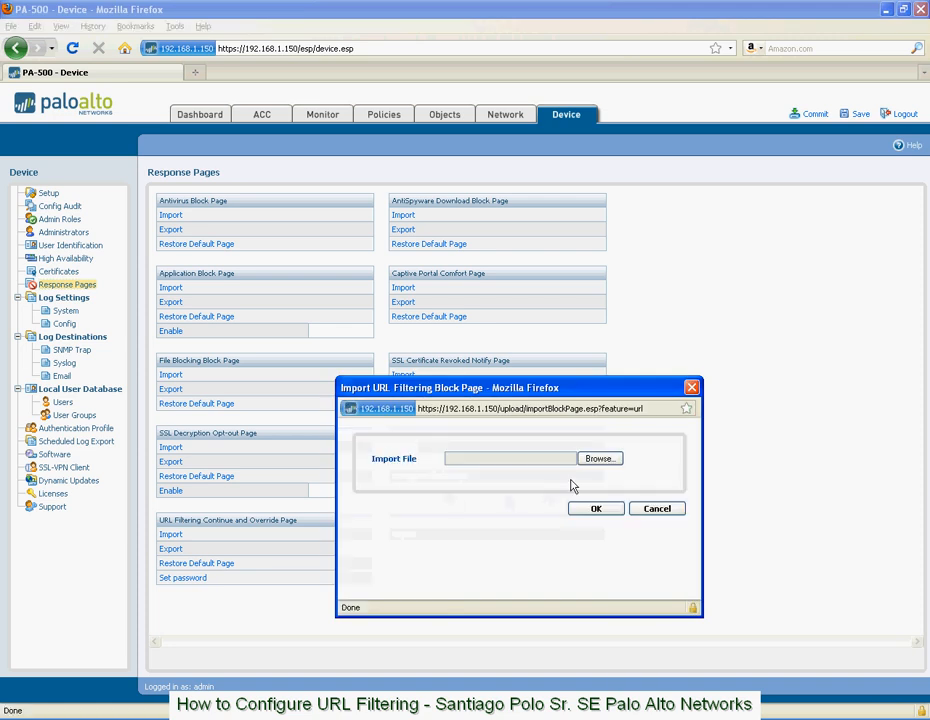
left_click(607, 460)
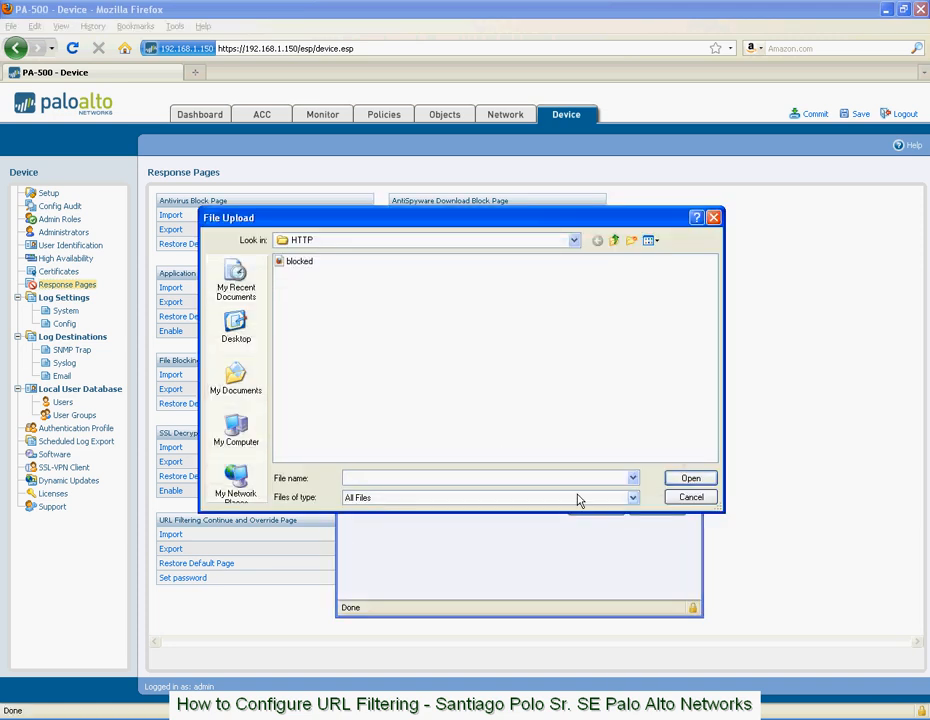
left_click(685, 499)
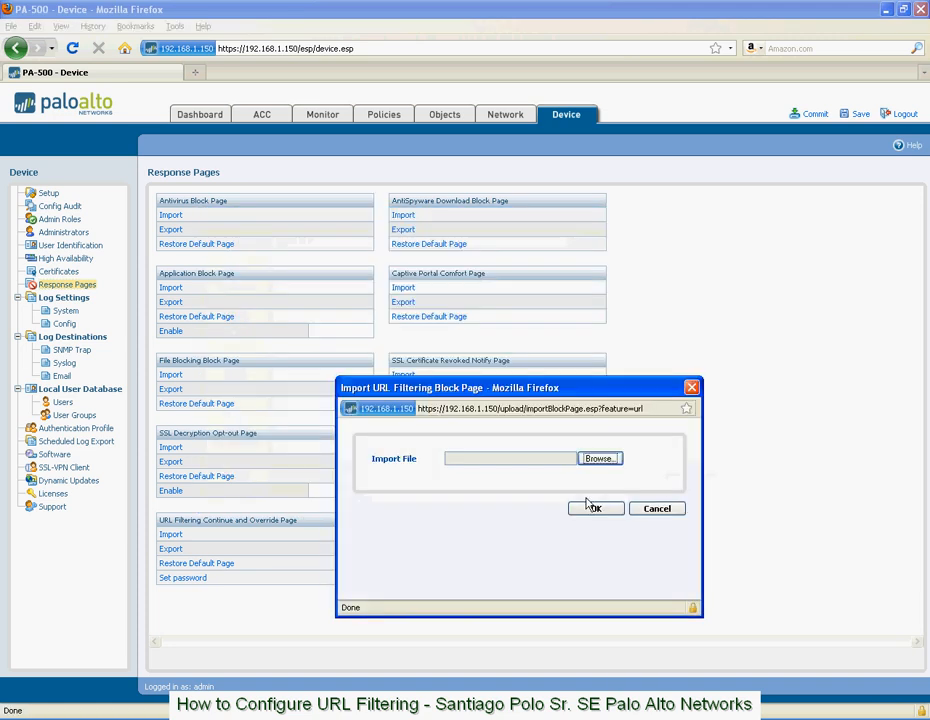
left_click(658, 510)
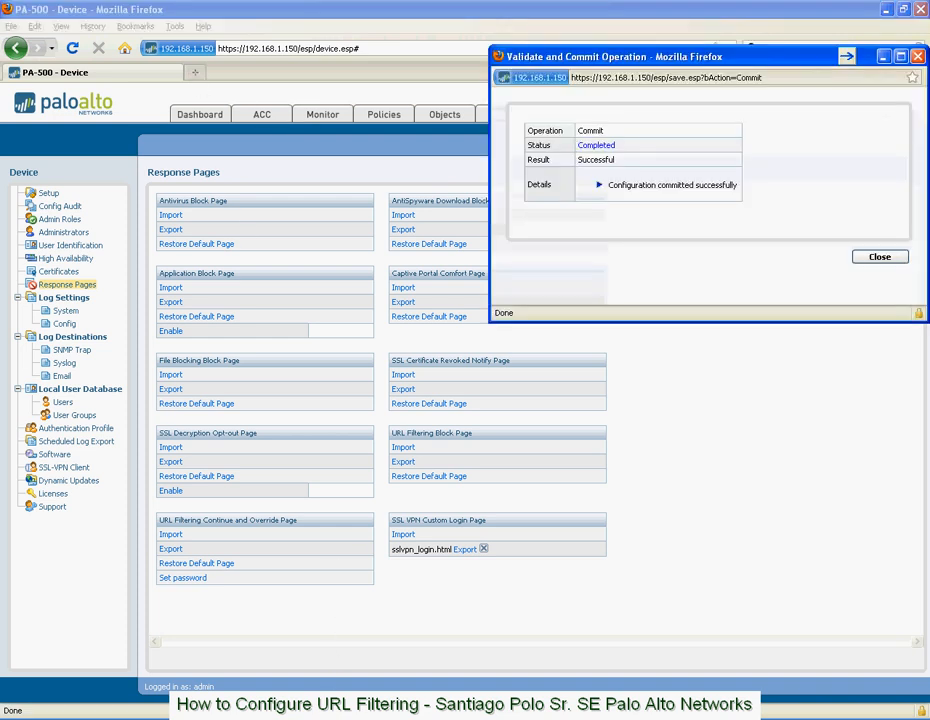
left_click(879, 255)
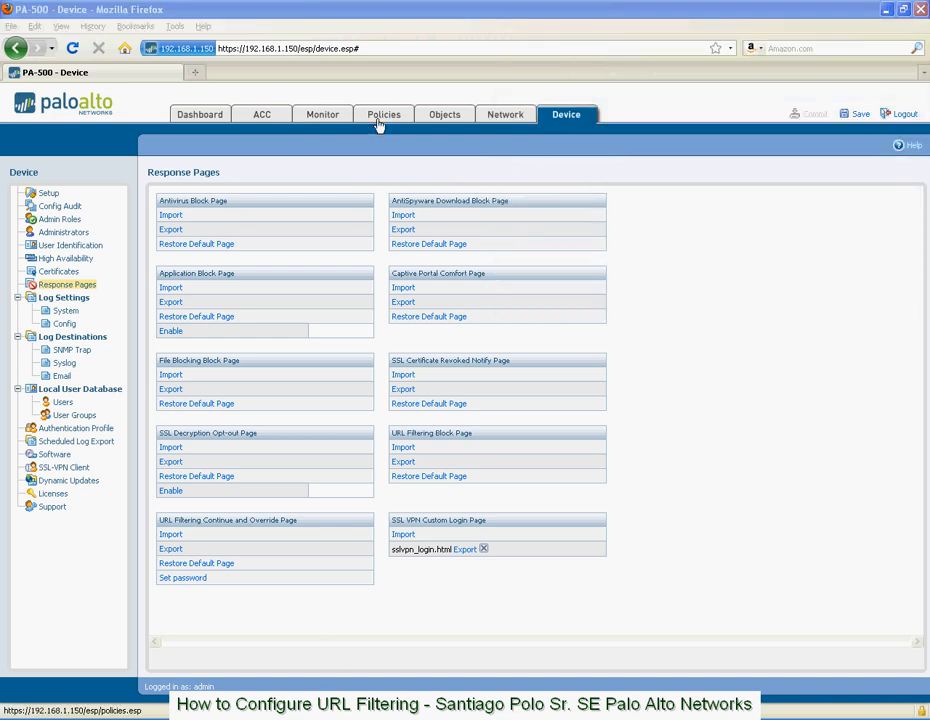
left_click(195, 72)
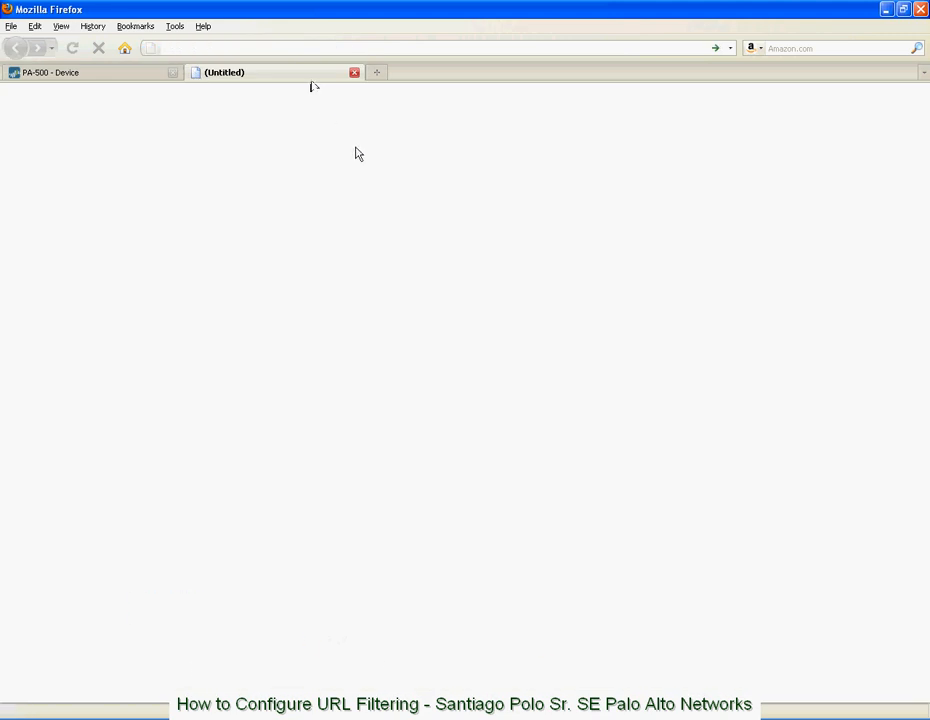
type("www.")
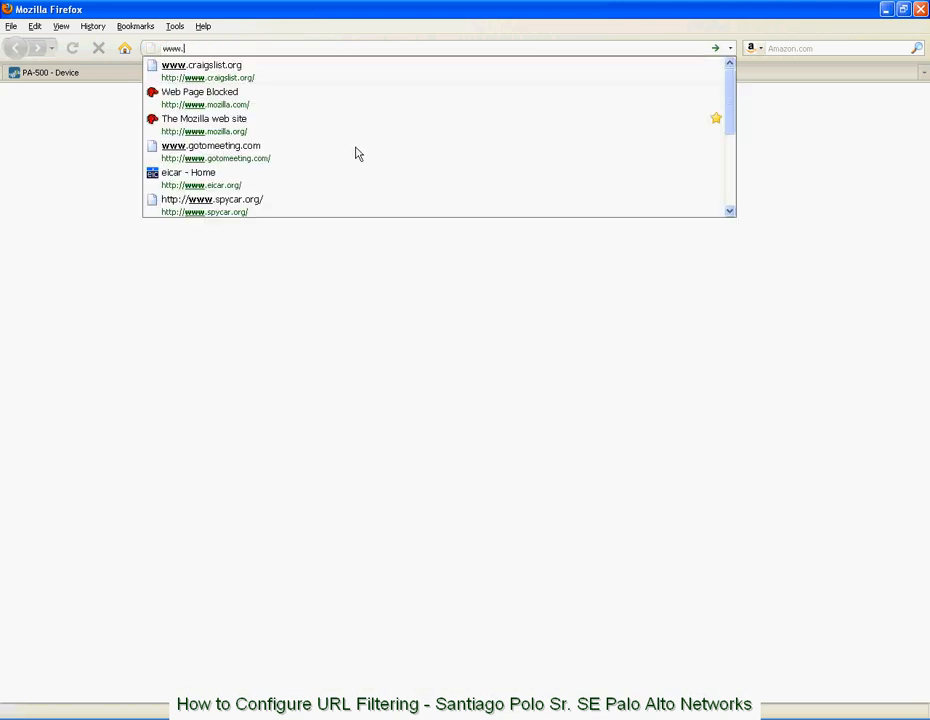
type("miniclip.com")
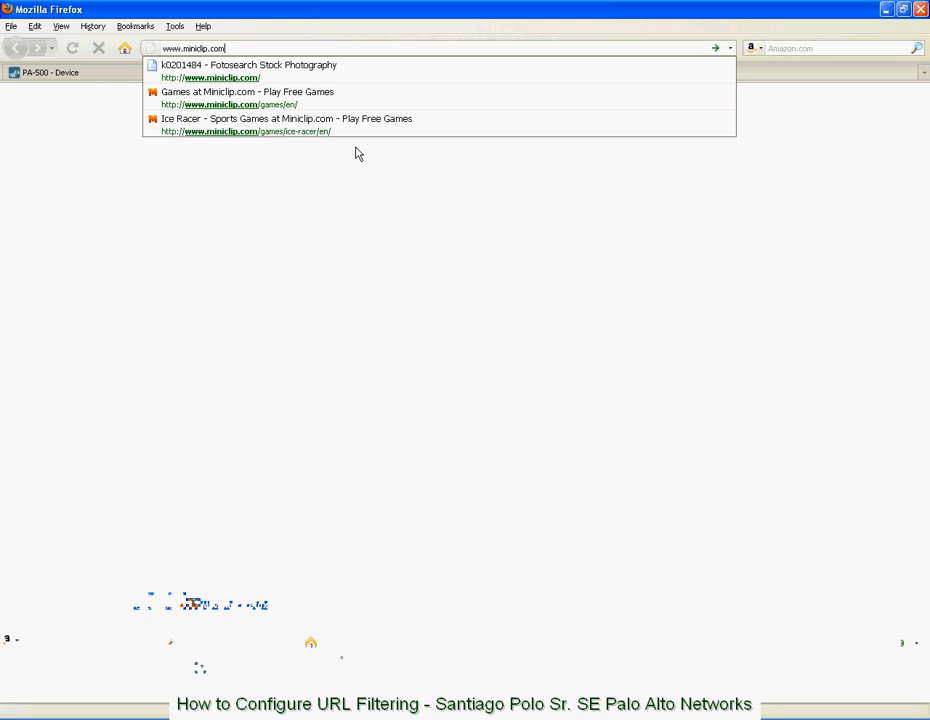
key("Return")
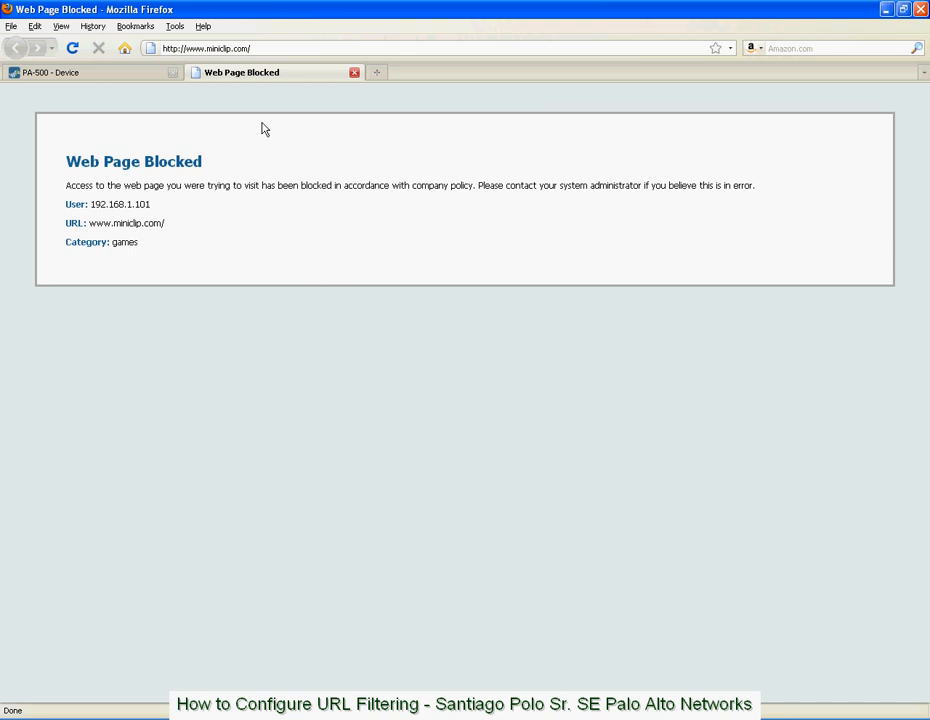
left_click(108, 73)
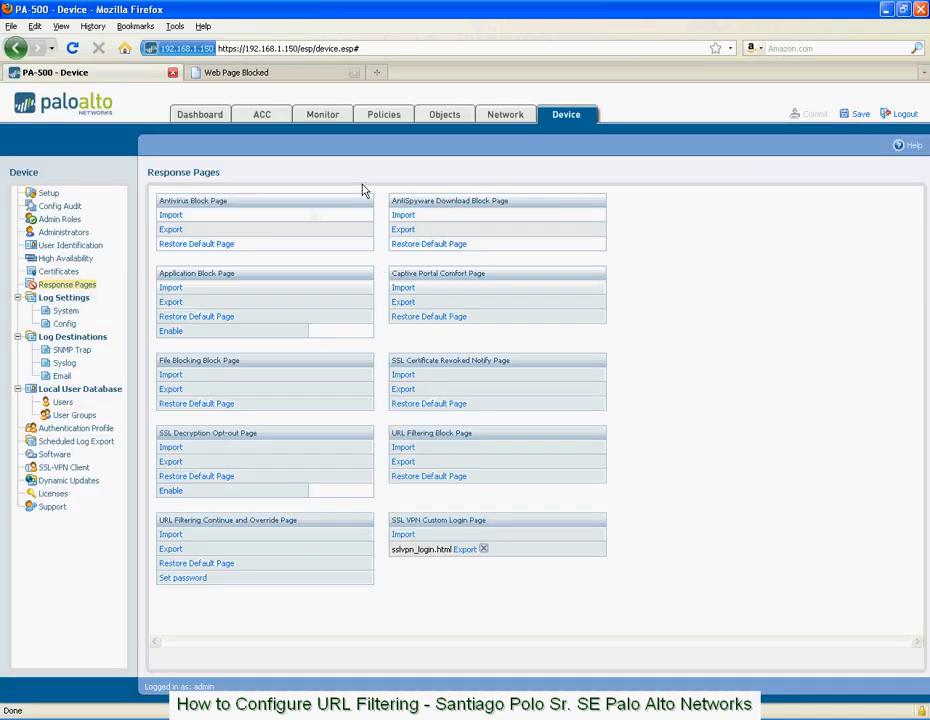
left_click(323, 118)
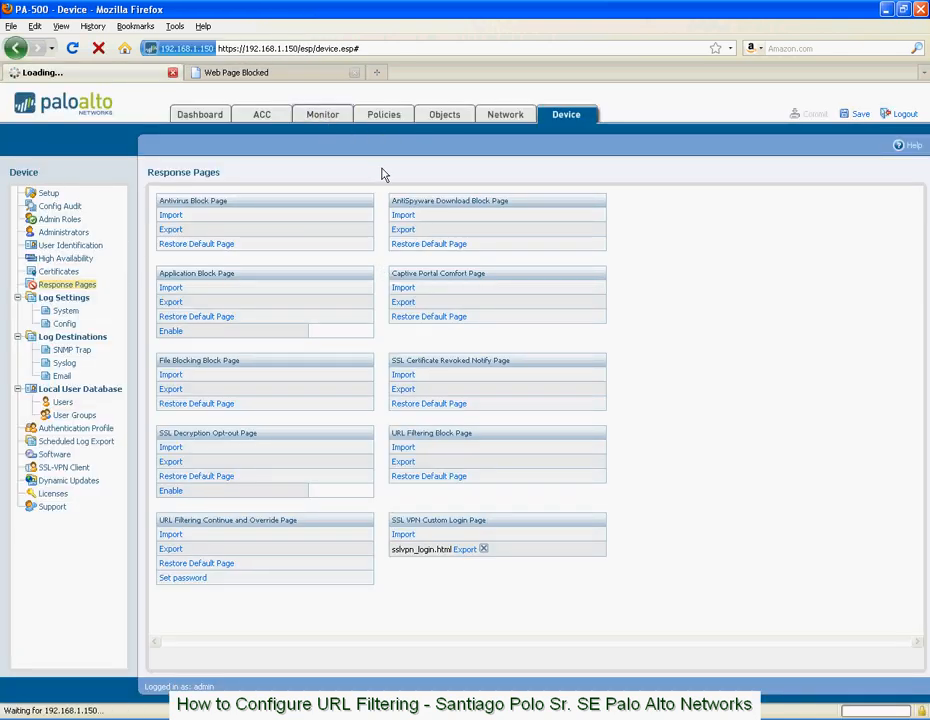
left_click(70, 232)
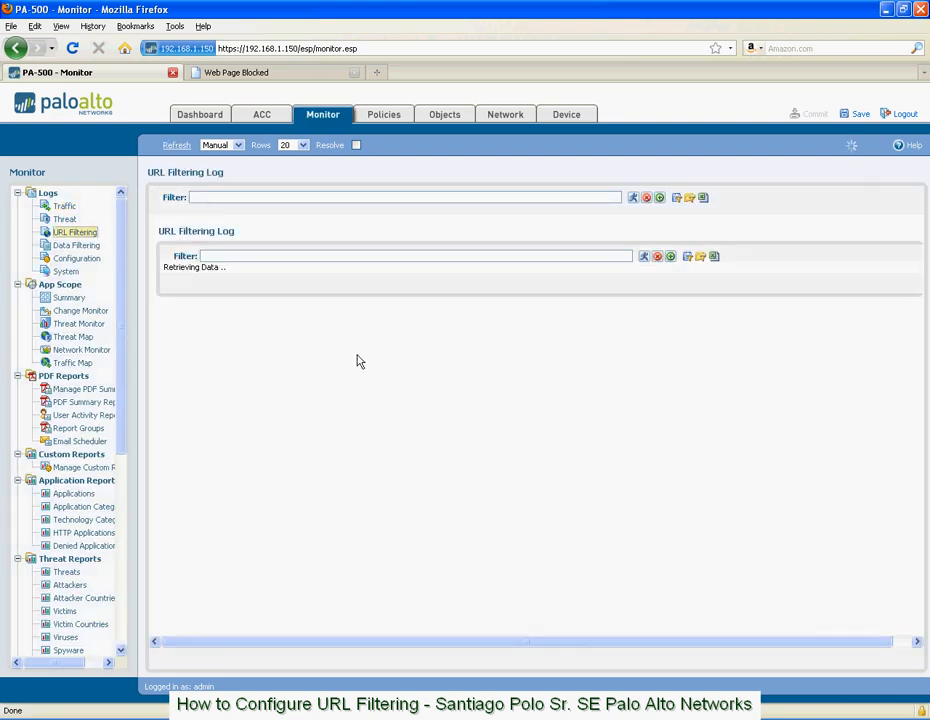
left_click_drag(176, 238, 850, 246)
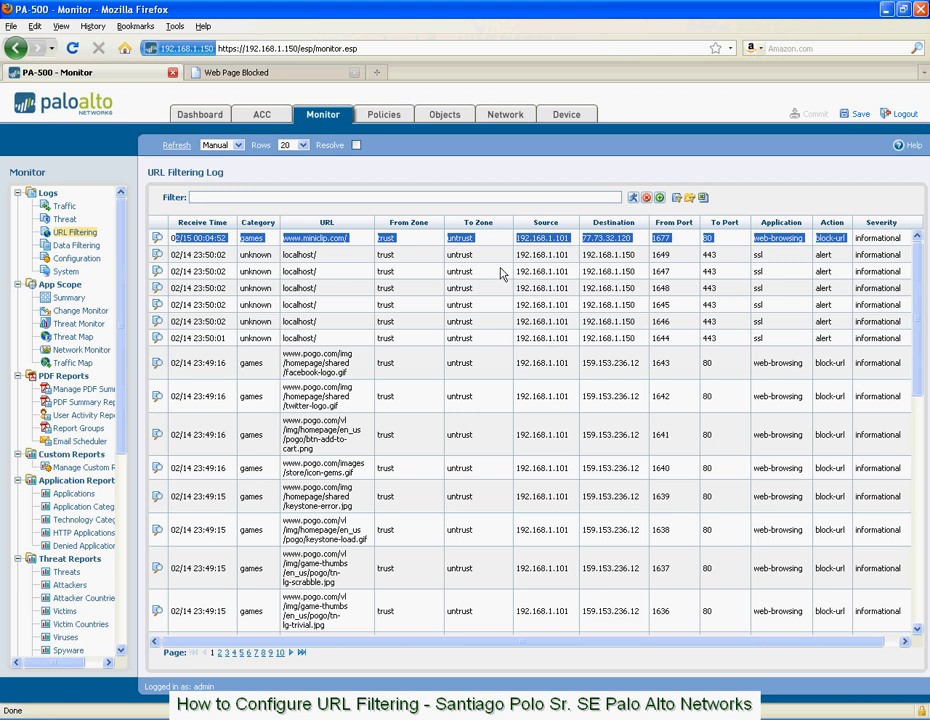
left_click(355, 177)
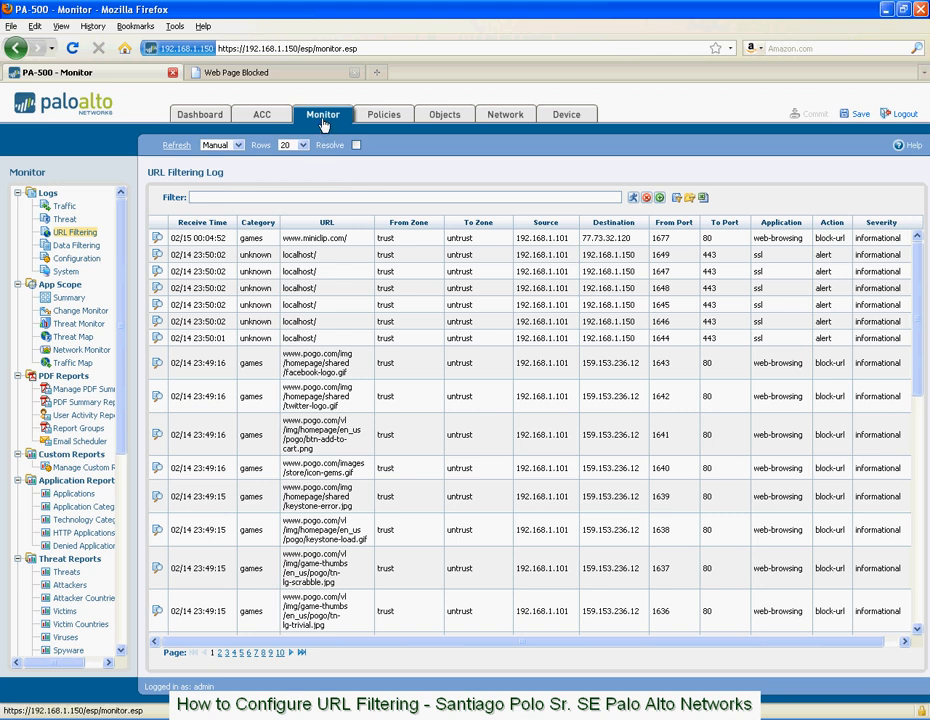
Review the current block page in the browser and import the file "blocked" as the firewall's custom URL Filtering Block Page.
left_click(558, 121)
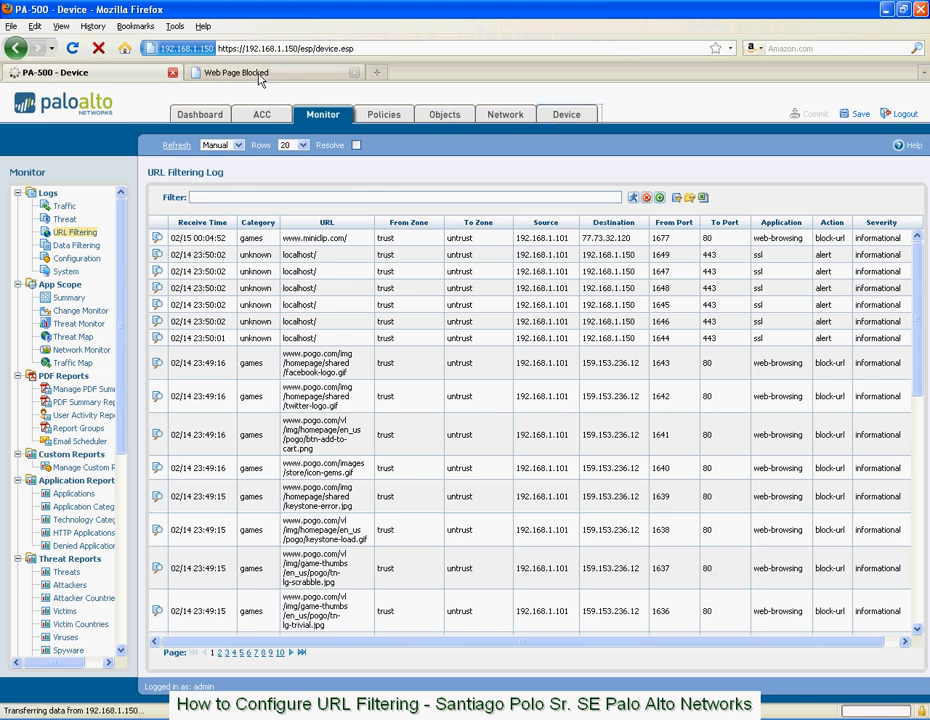
left_click(258, 76)
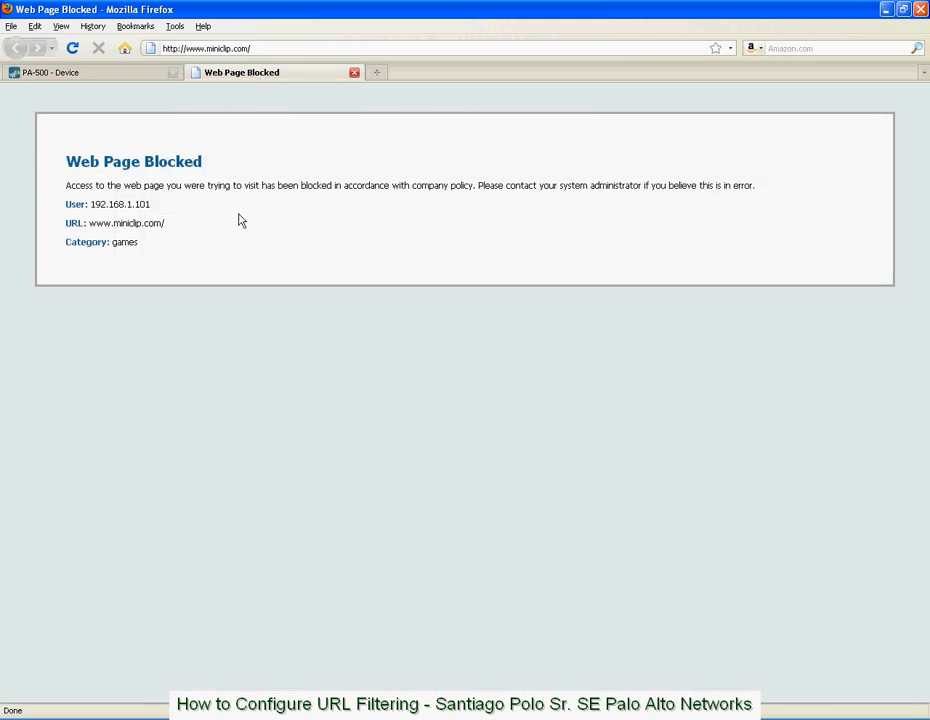
left_click(113, 74)
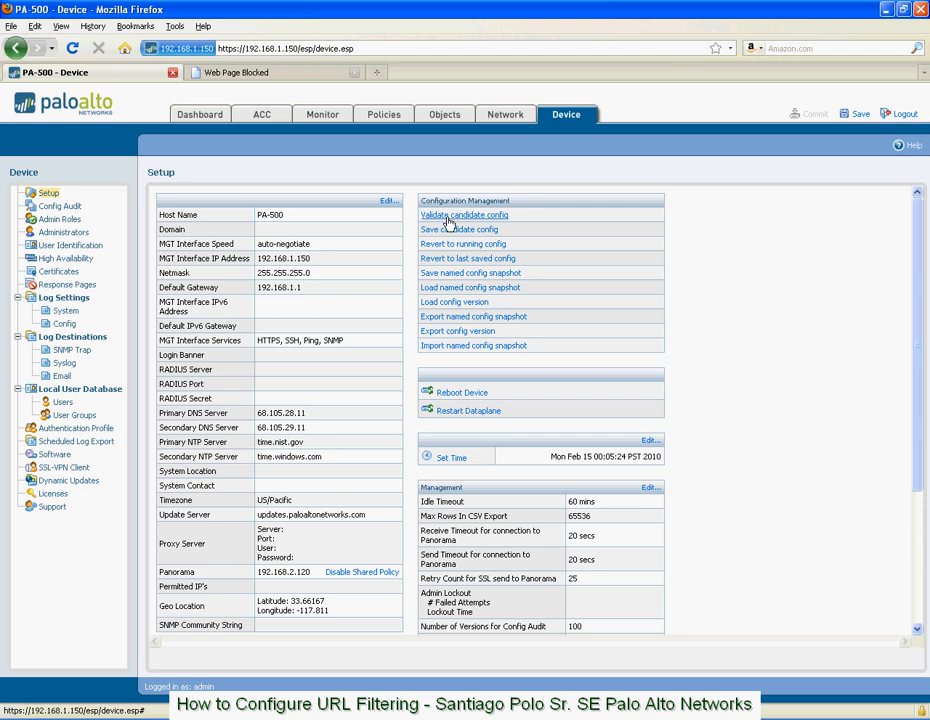
left_click(64, 284)
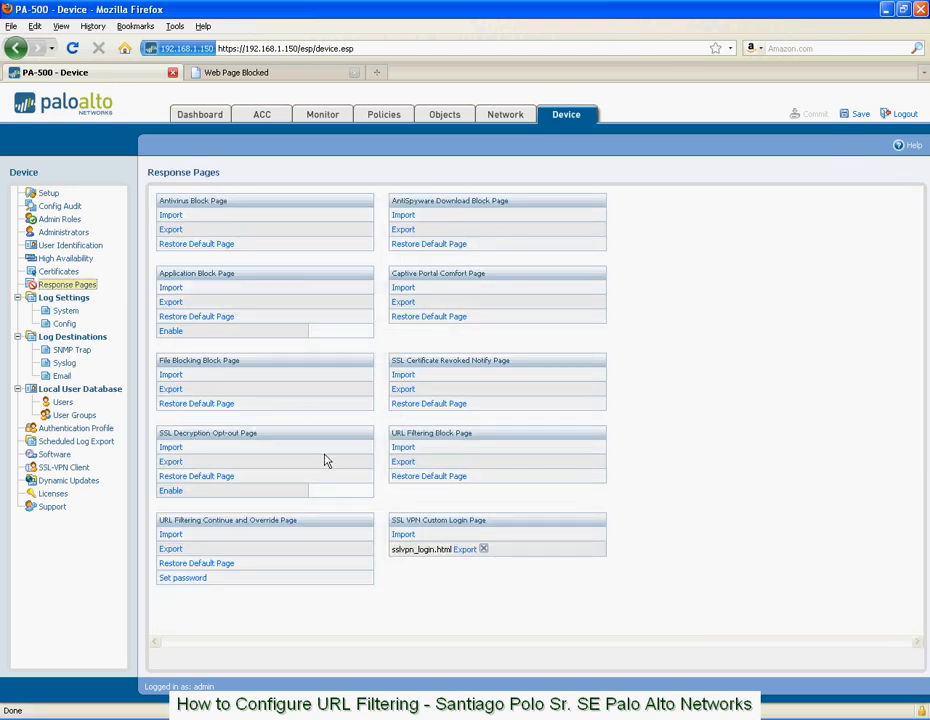
left_click(405, 452)
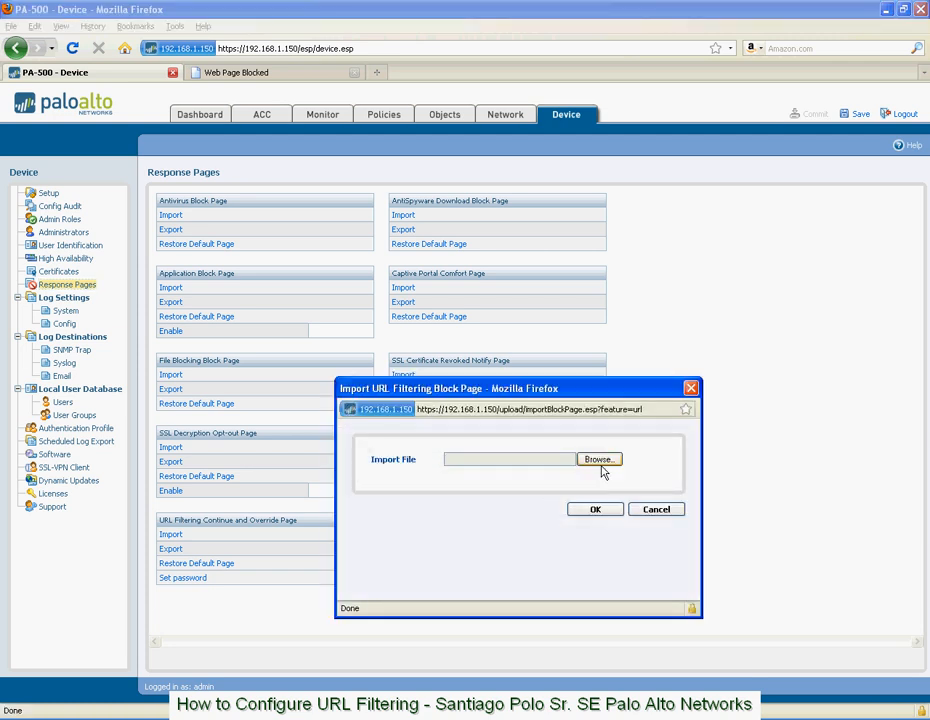
left_click(600, 460)
left_click(300, 262)
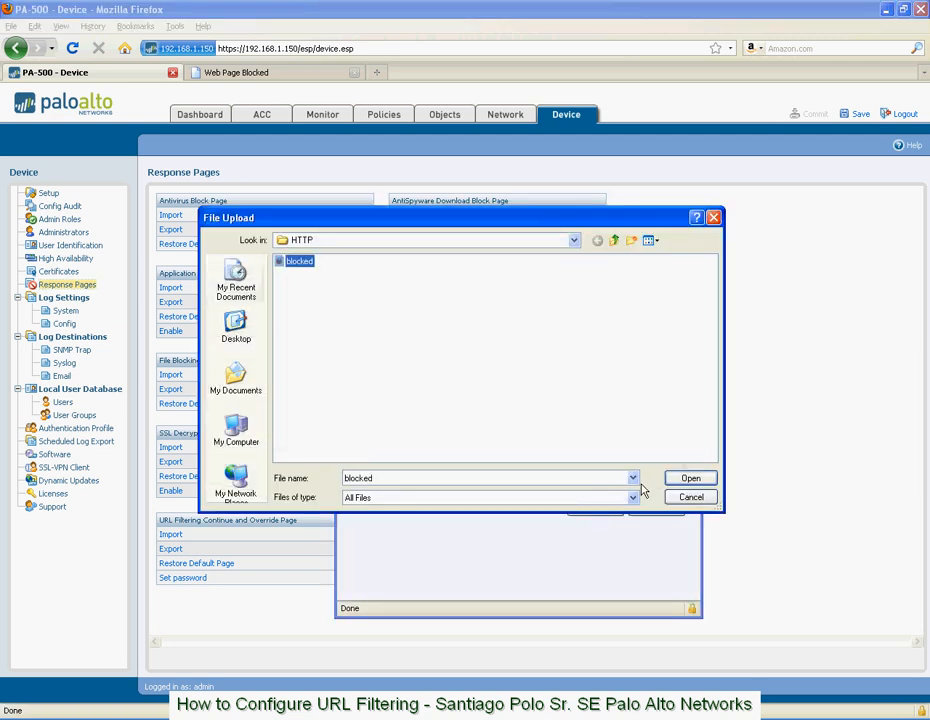
left_click(691, 478)
left_click(608, 510)
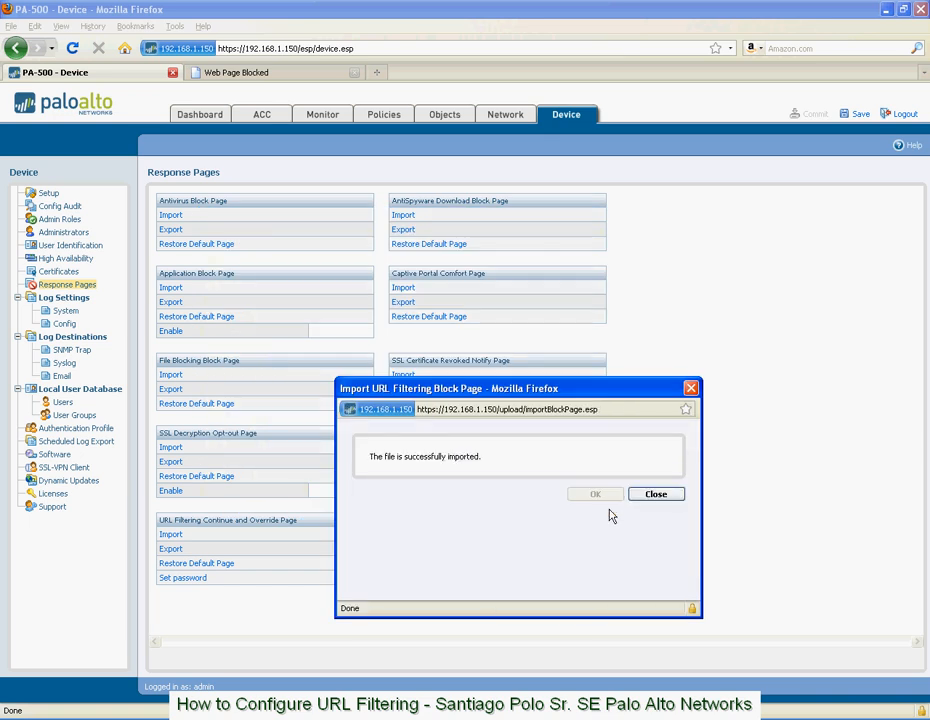
left_click(658, 495)
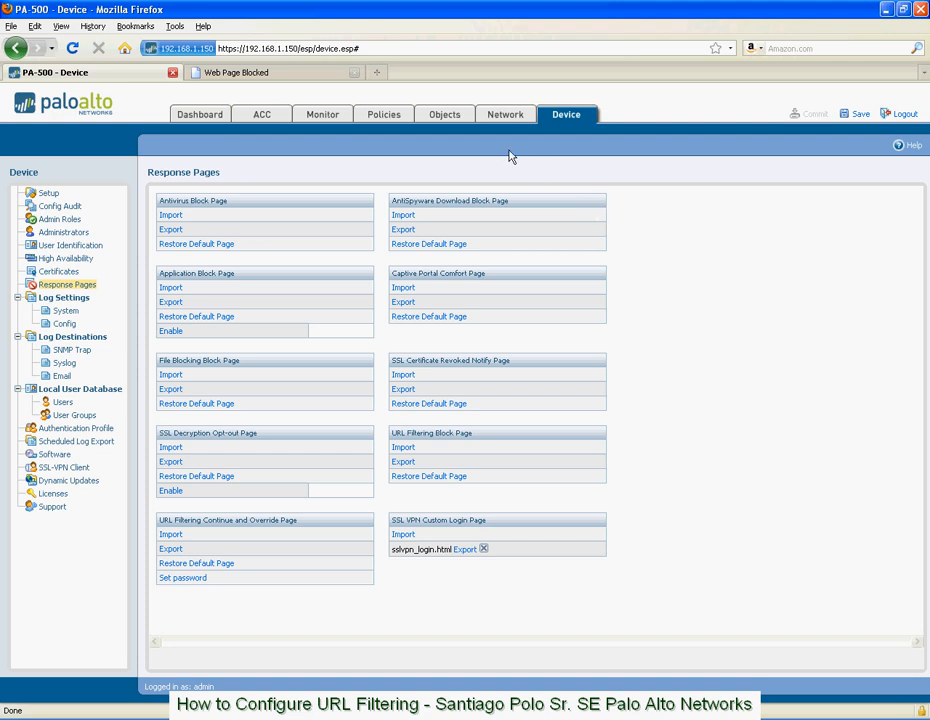
Return to the blocked miniclip page and clear the browser's offline storage cache in its advanced network options.
left_click(320, 74)
left_click(325, 47)
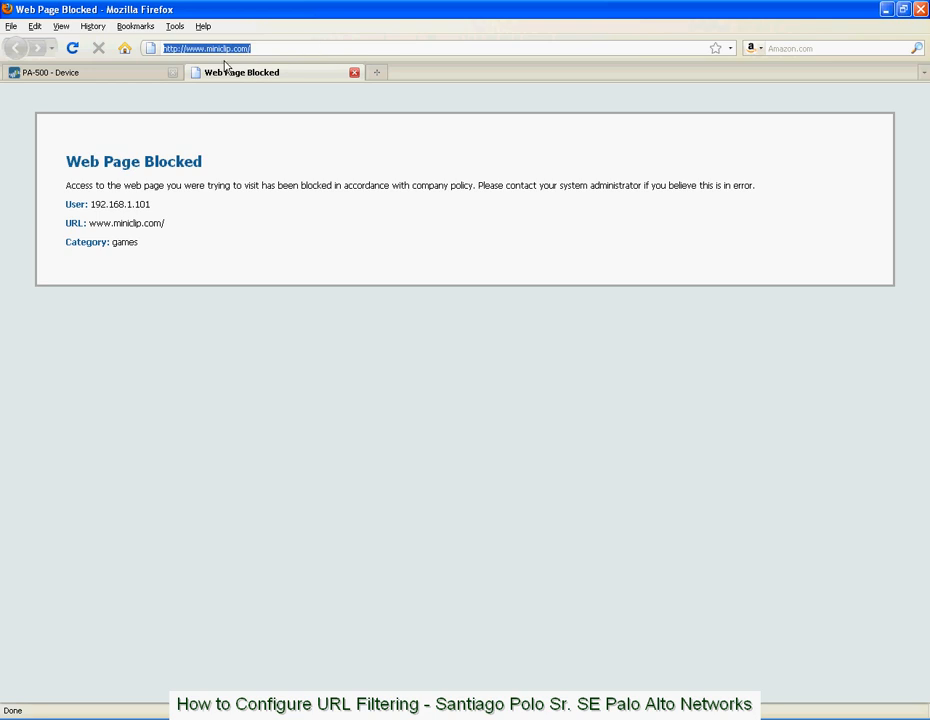
left_click(175, 28)
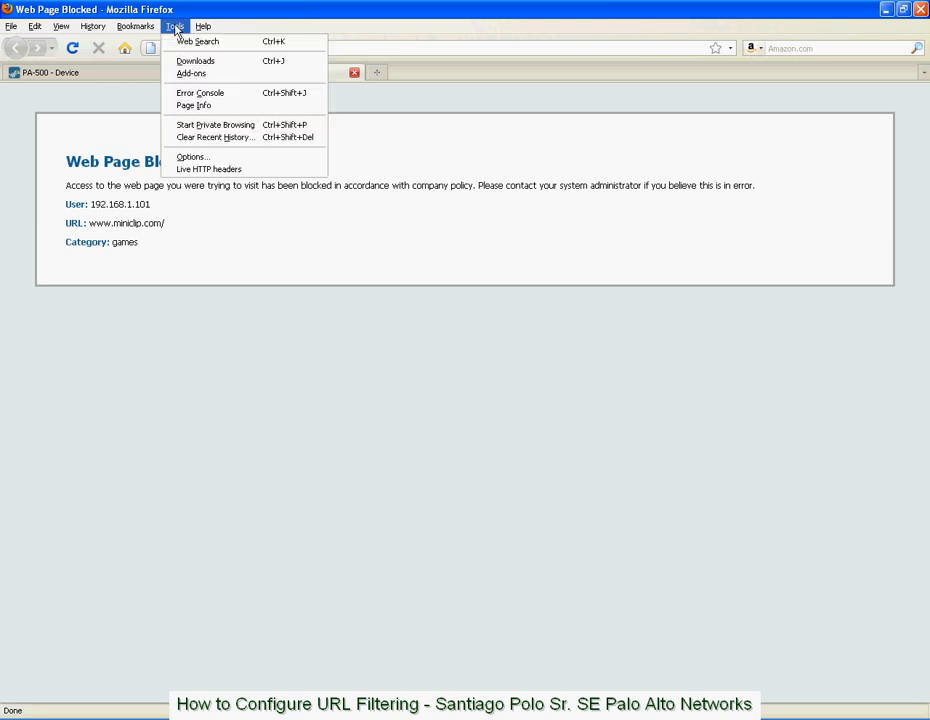
left_click(226, 158)
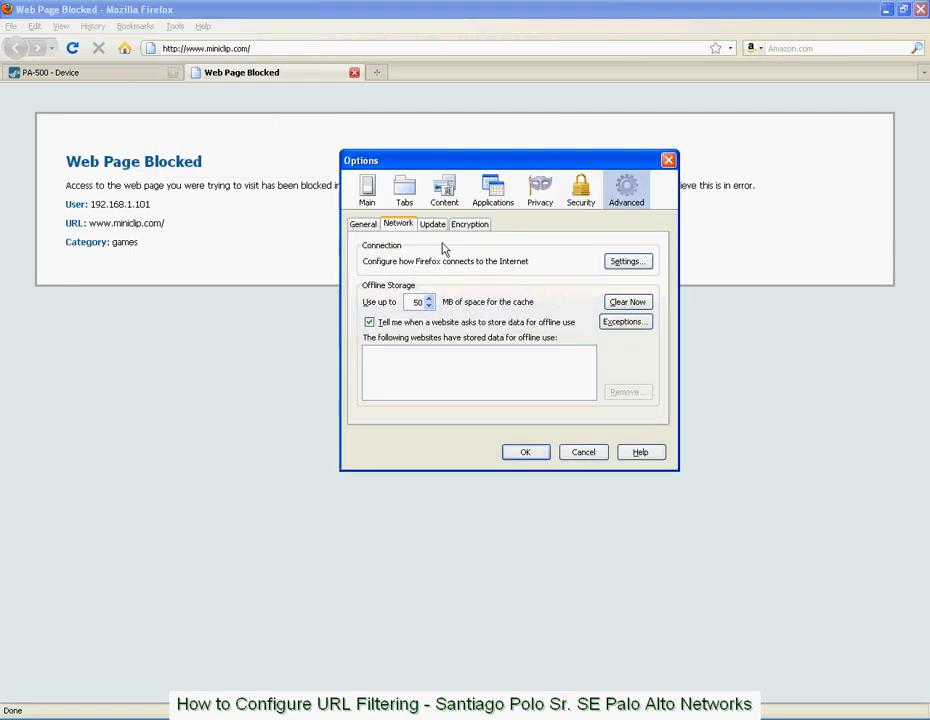
left_click(627, 301)
left_click(527, 453)
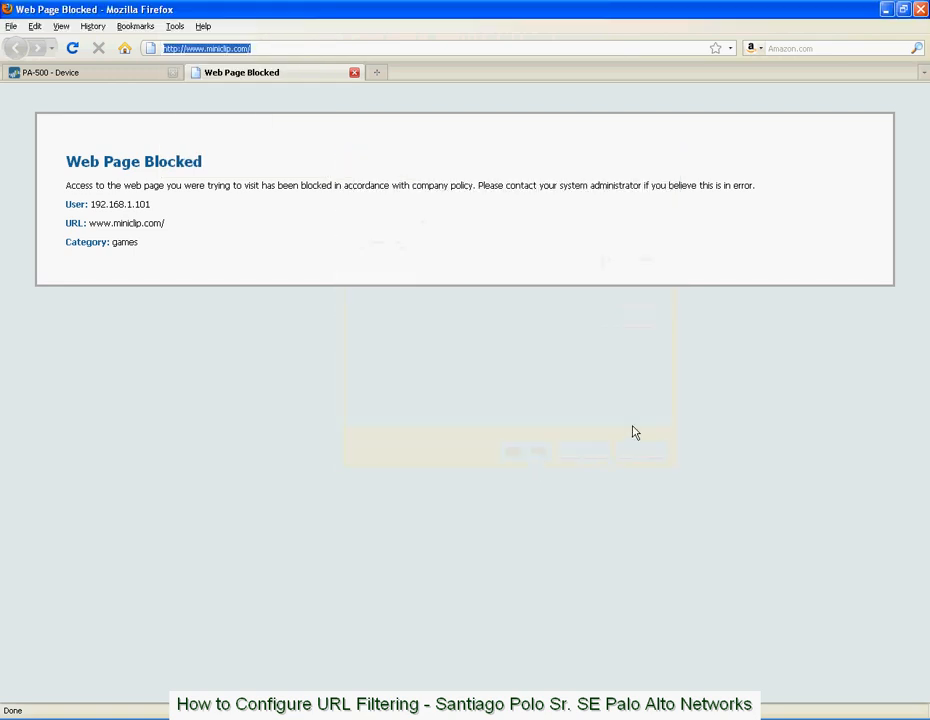
left_click(283, 48)
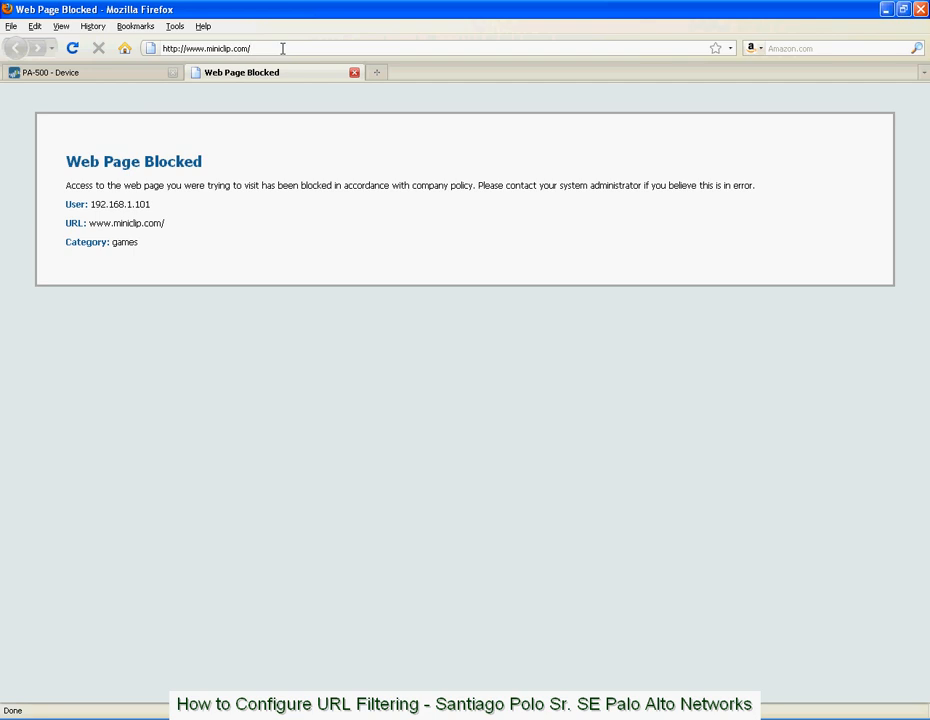
left_click(283, 48)
type("www.min")
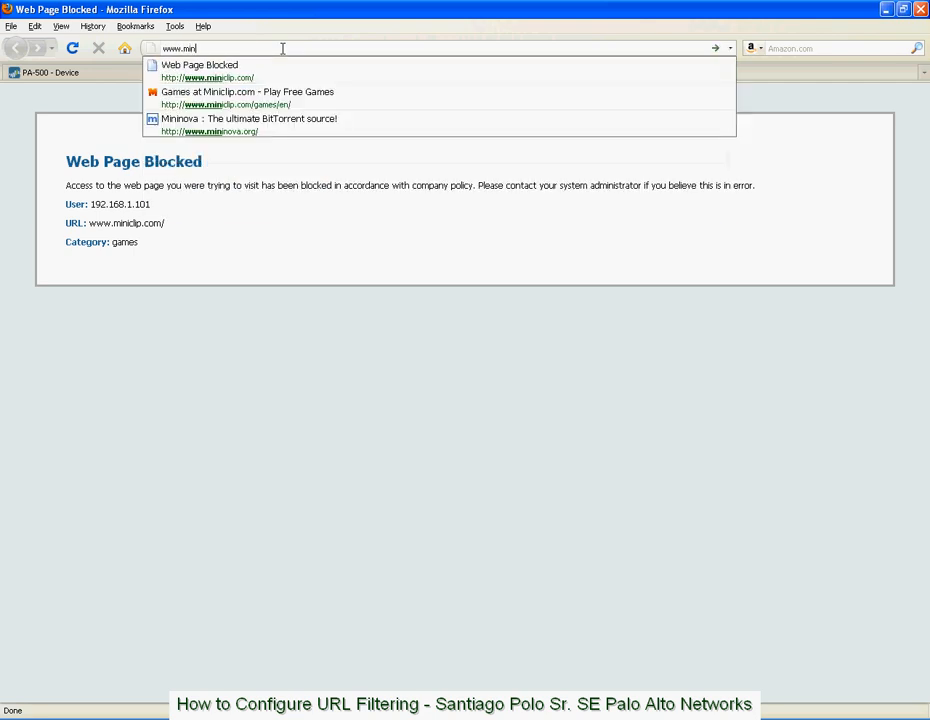
type("iclip.com")
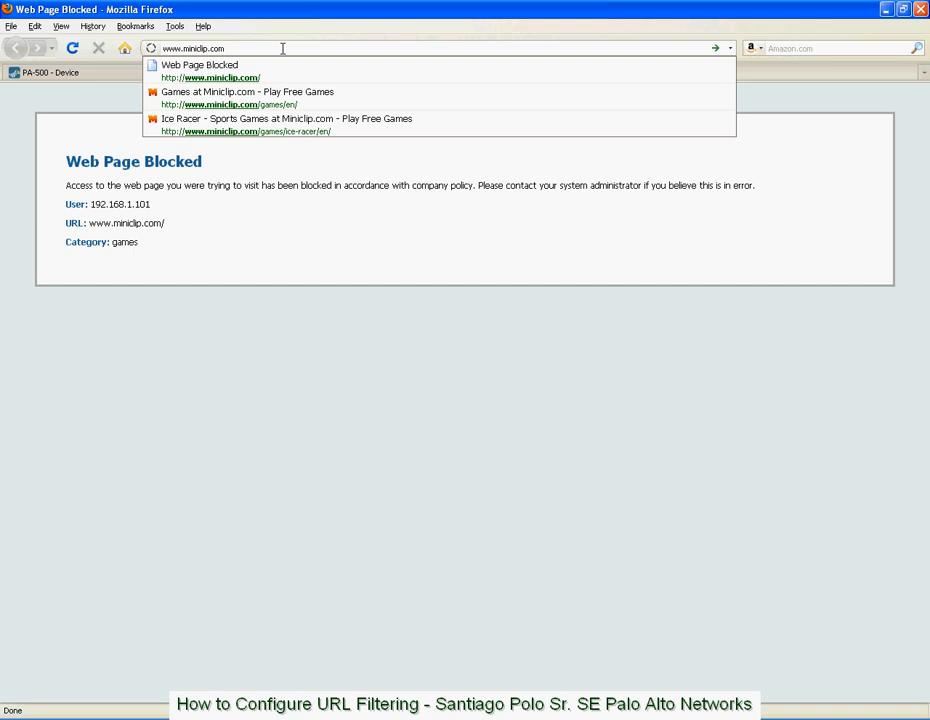
key("Return")
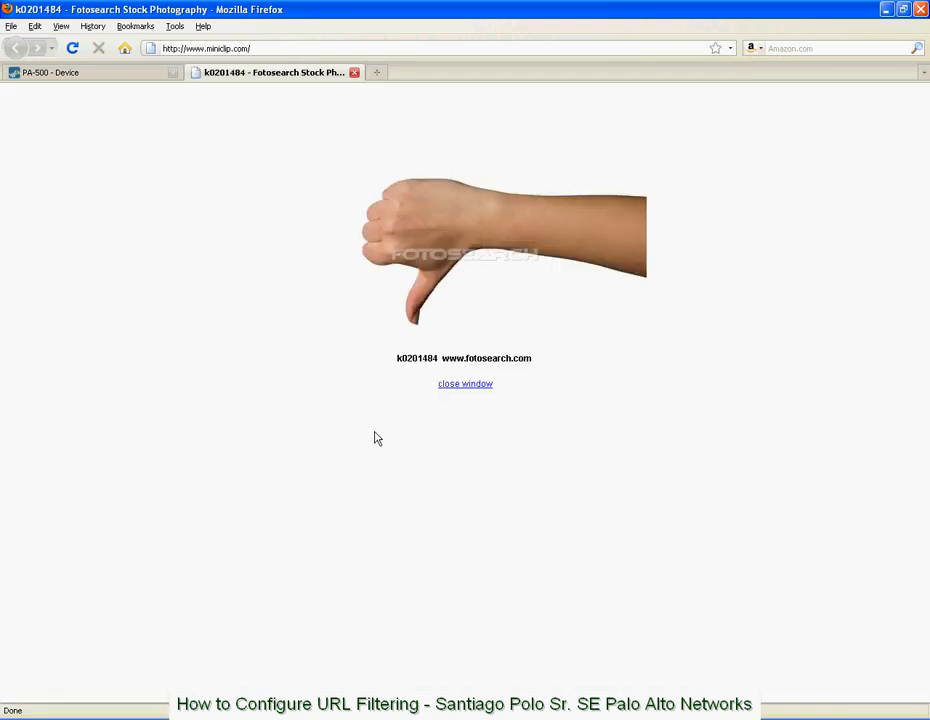
Return to the firewall's web interface and view the list of URL filtering security profiles.
left_click(134, 80)
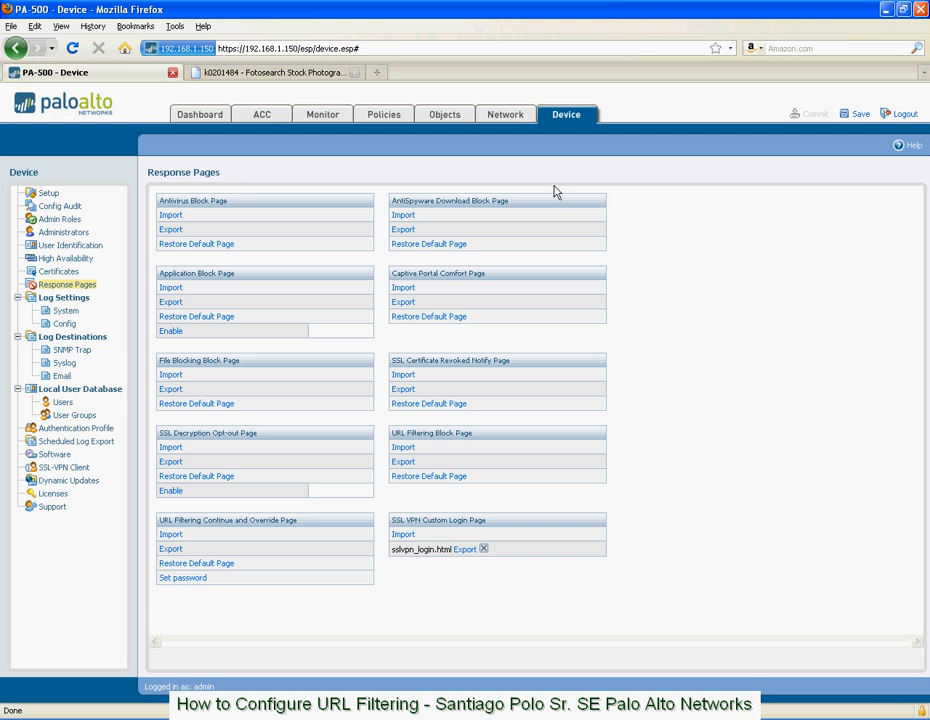
left_click(444, 117)
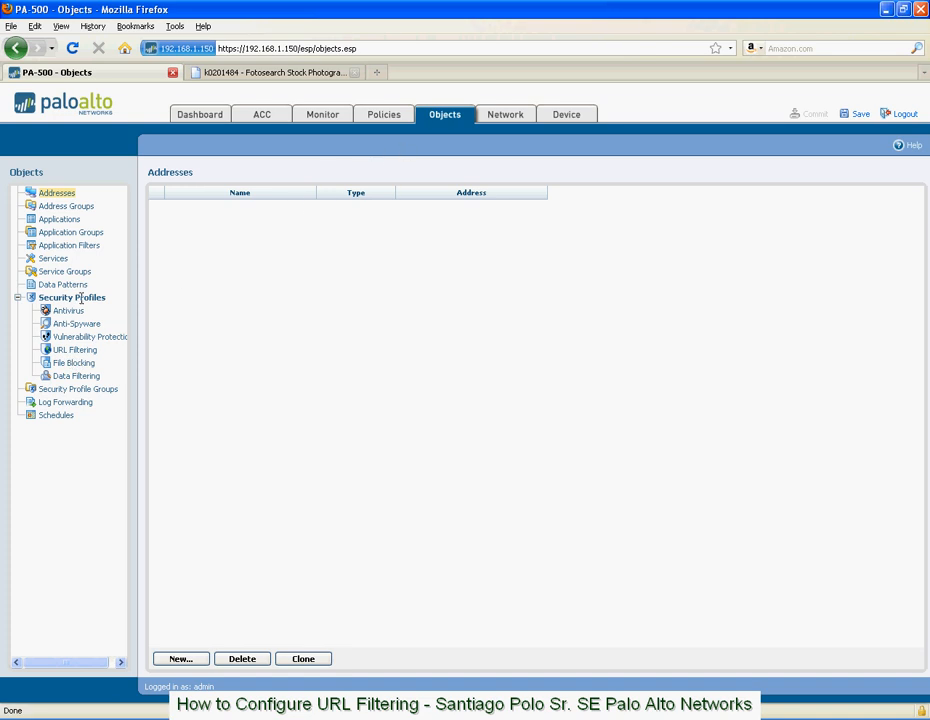
left_click(77, 351)
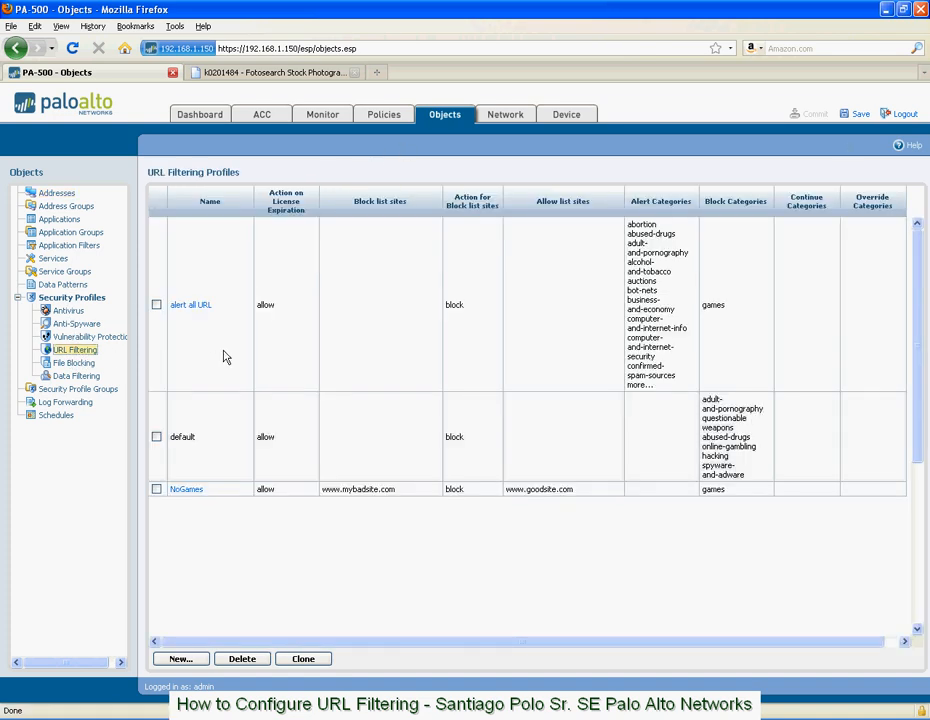